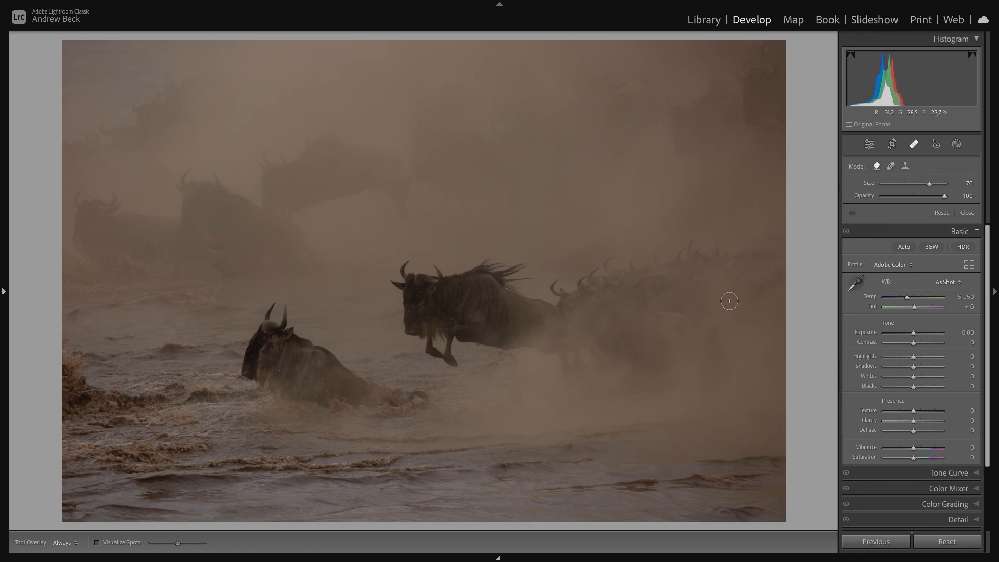
- Crop the photo in slightly from the lower-left corner, keeping the original aspect ratio
key("r")
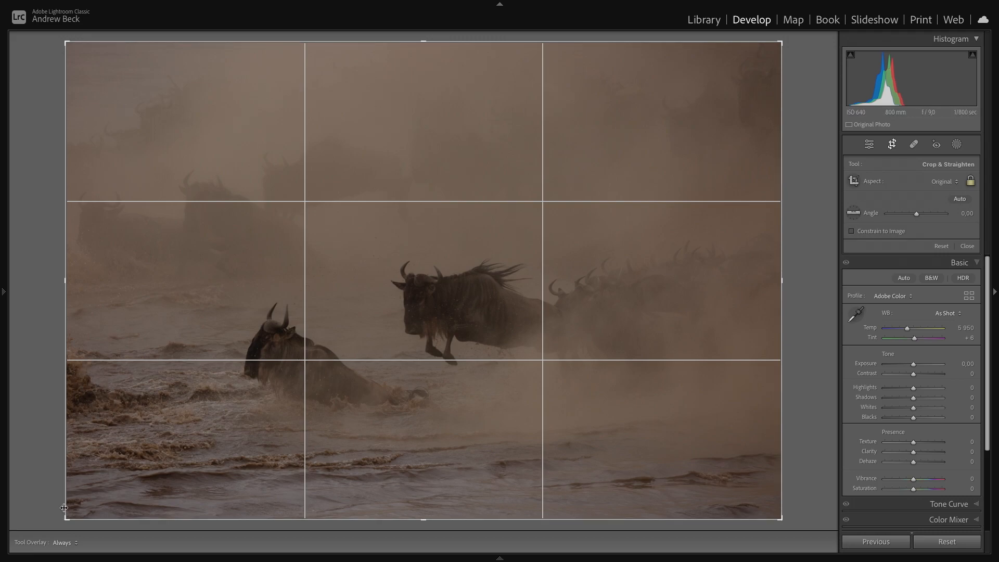
left_click_drag(65, 517, 78, 506)
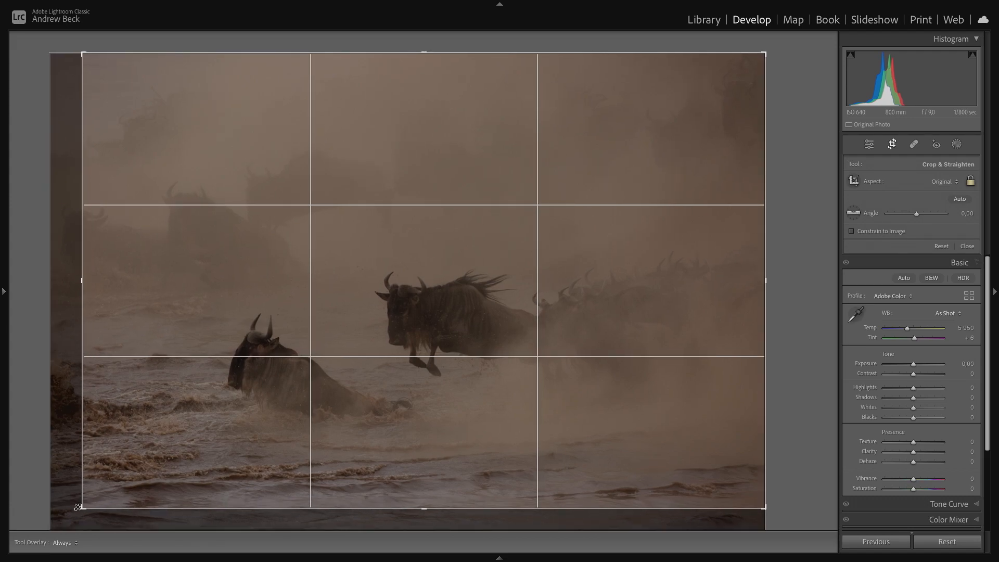
double_click(308, 320)
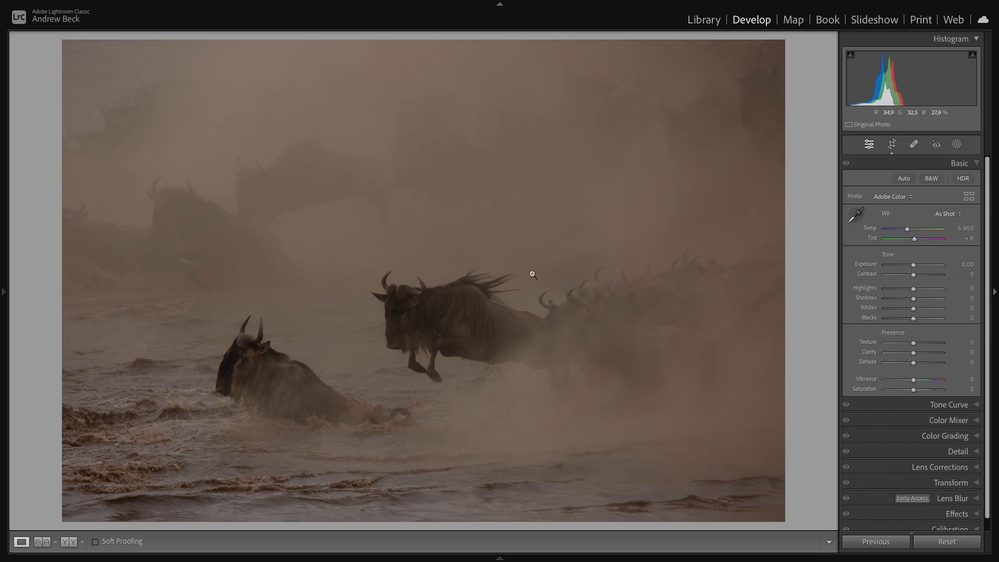
- Shift the crop frame up and to the left to reframe the wildebeest, and commit the crop
key("r")
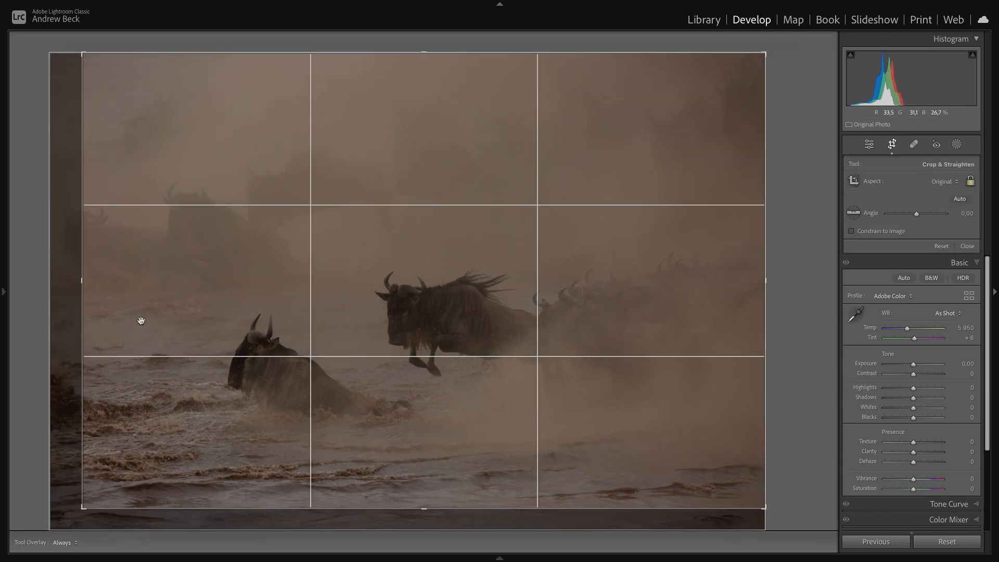
left_click_drag(86, 282, 95, 279)
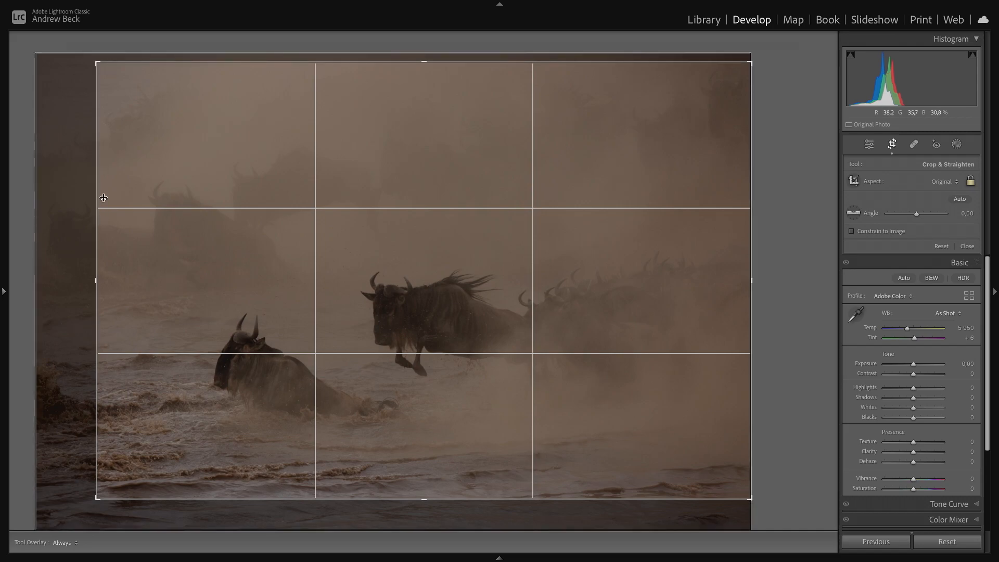
double_click(139, 259)
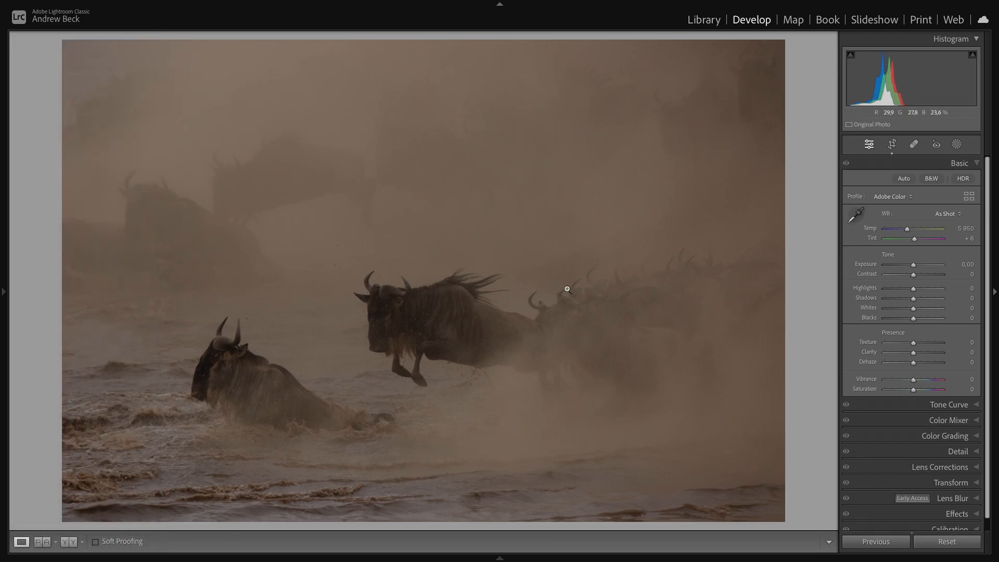
key("r")
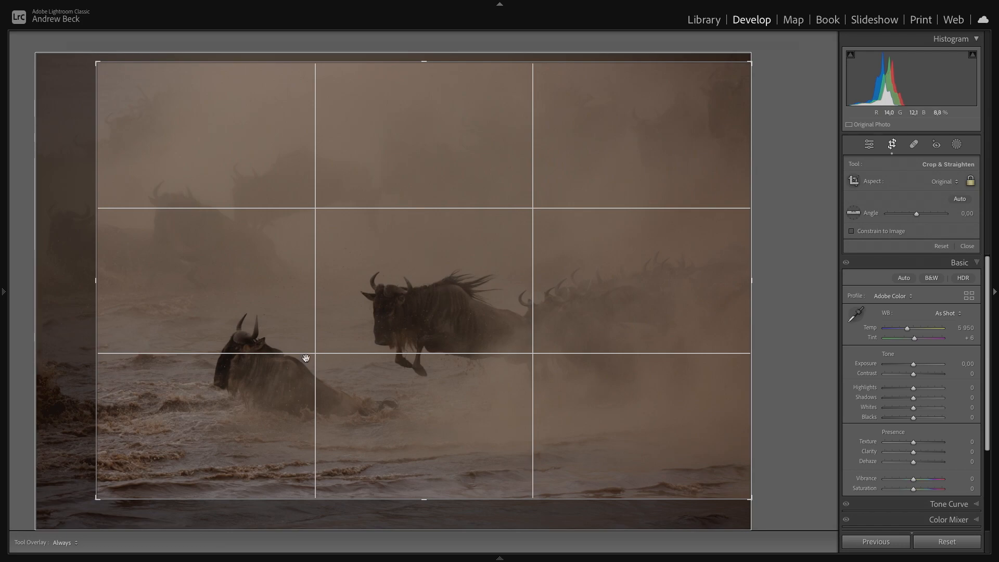
key("Return")
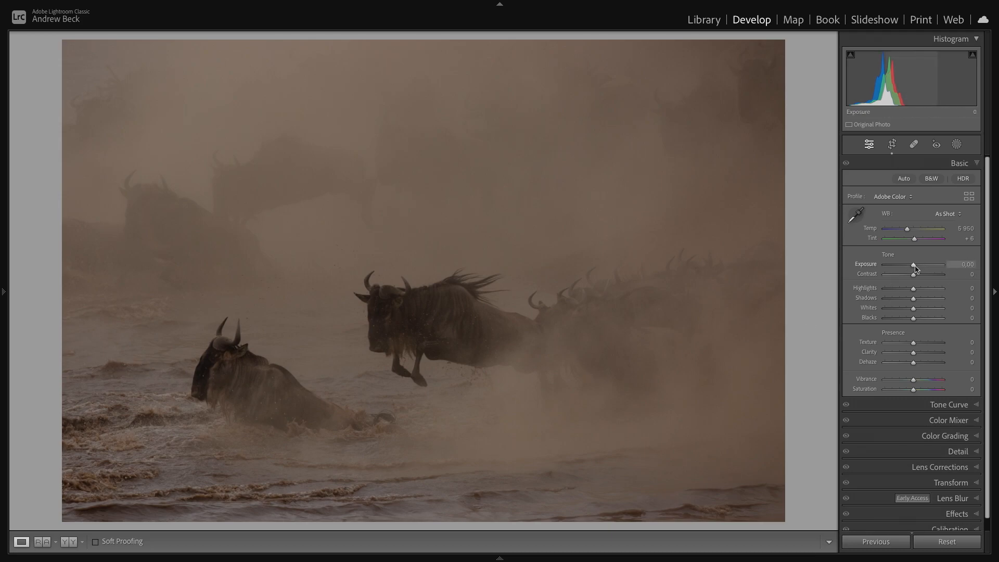
- Raise Exposure to +0.65 and Whites to +51
left_click_drag(914, 268, 918, 267)
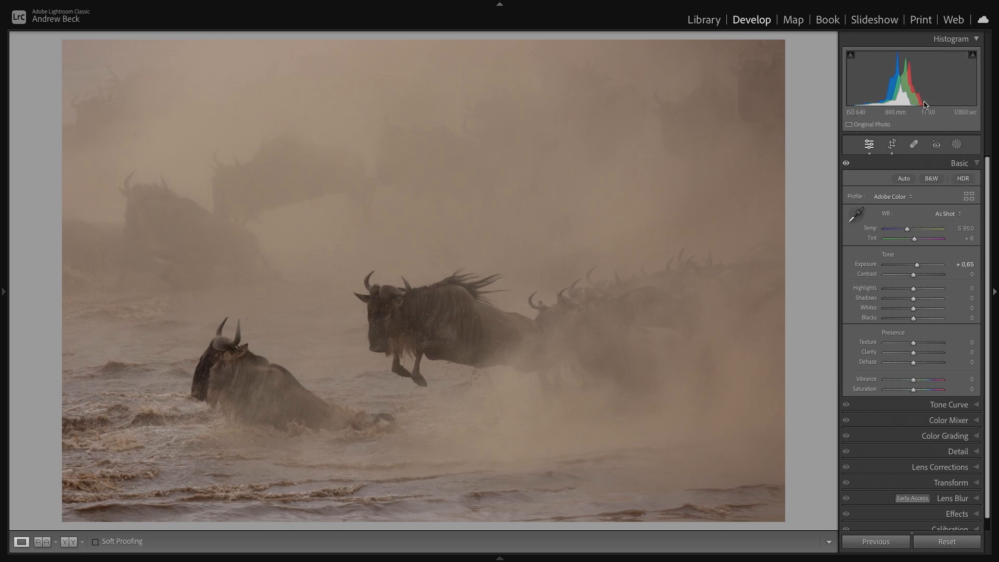
left_click_drag(915, 312, 929, 311)
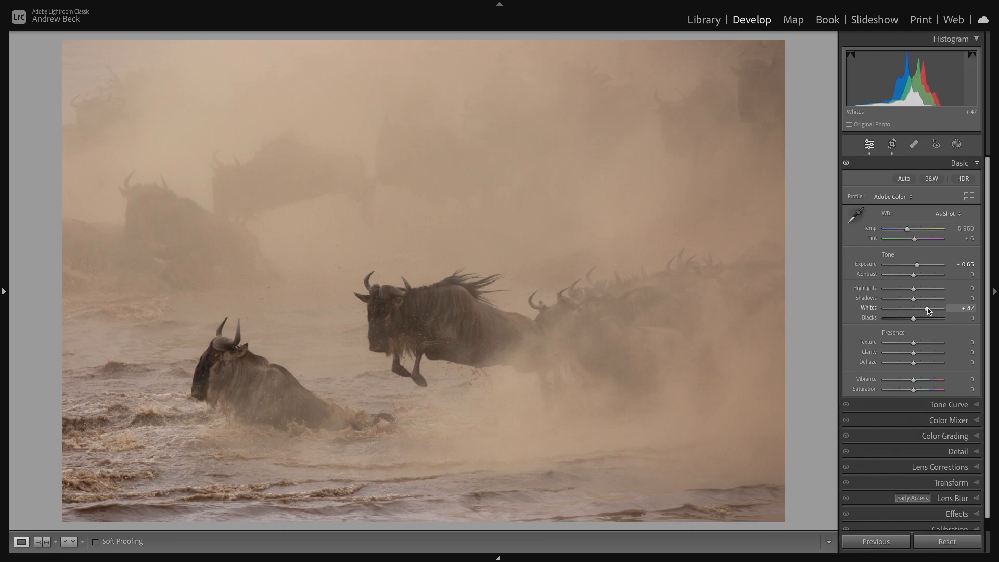
left_click_drag(929, 311, 929, 310)
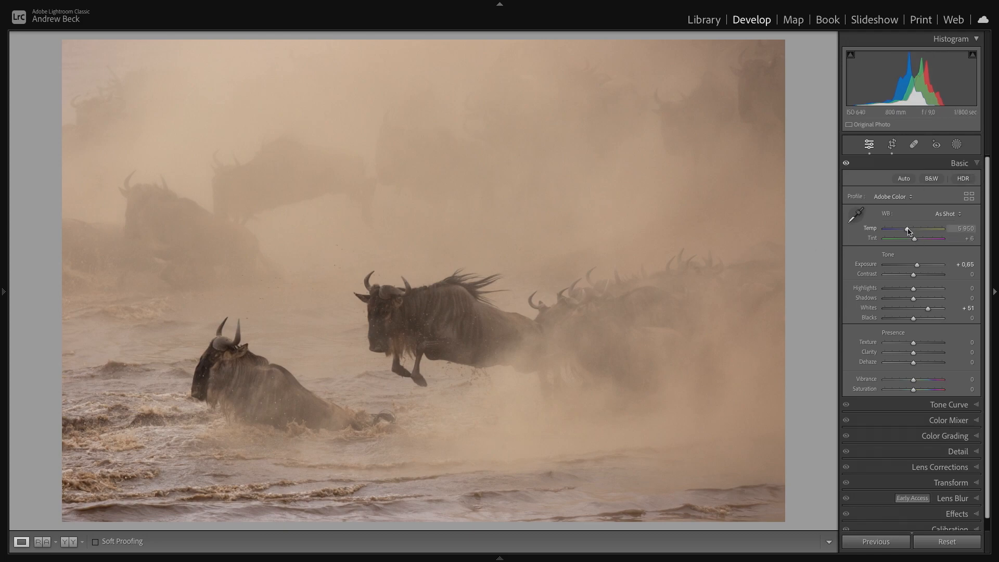
- Cool the white balance by setting Temp to 5406
left_click_drag(908, 231, 905, 231)
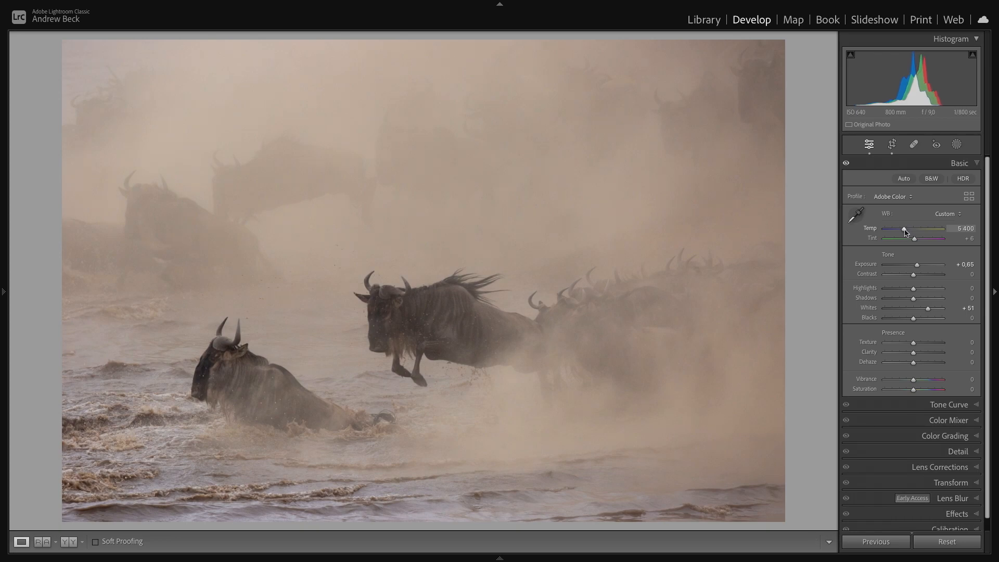
double_click(904, 230)
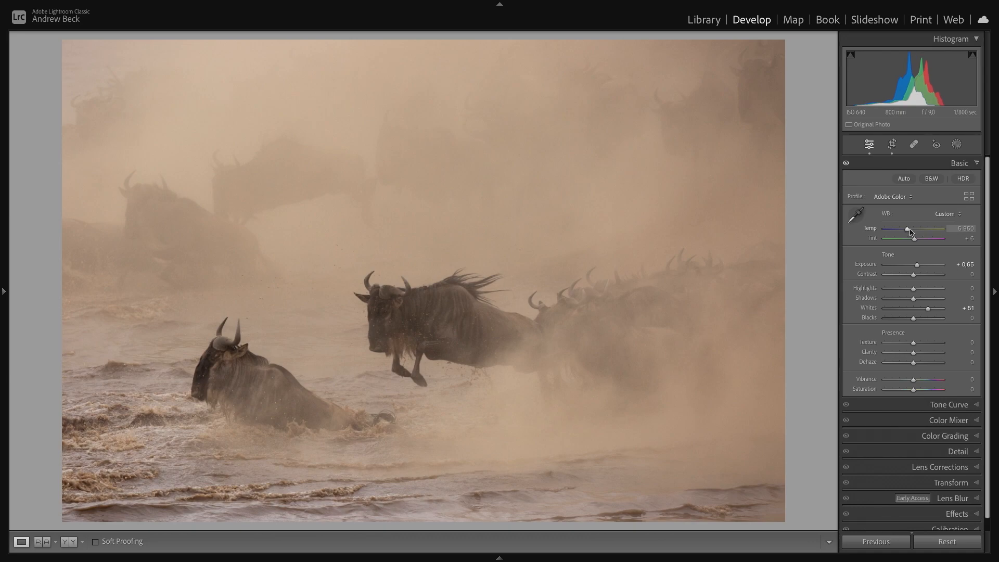
left_click_drag(905, 232, 903, 232)
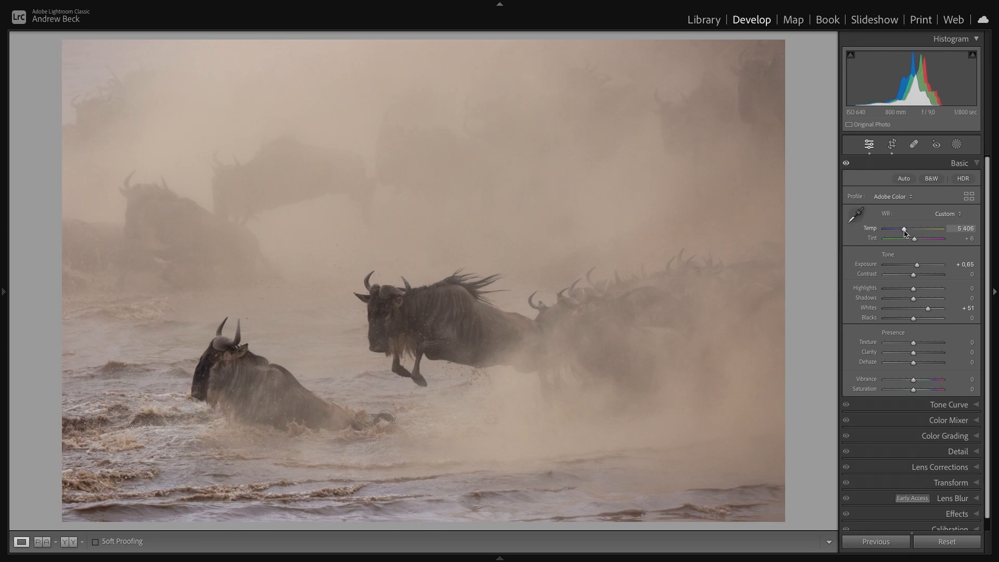
left_click_drag(905, 233, 904, 233)
- Set the sharpening Masking to 84 in the Detail settings
left_click(963, 452)
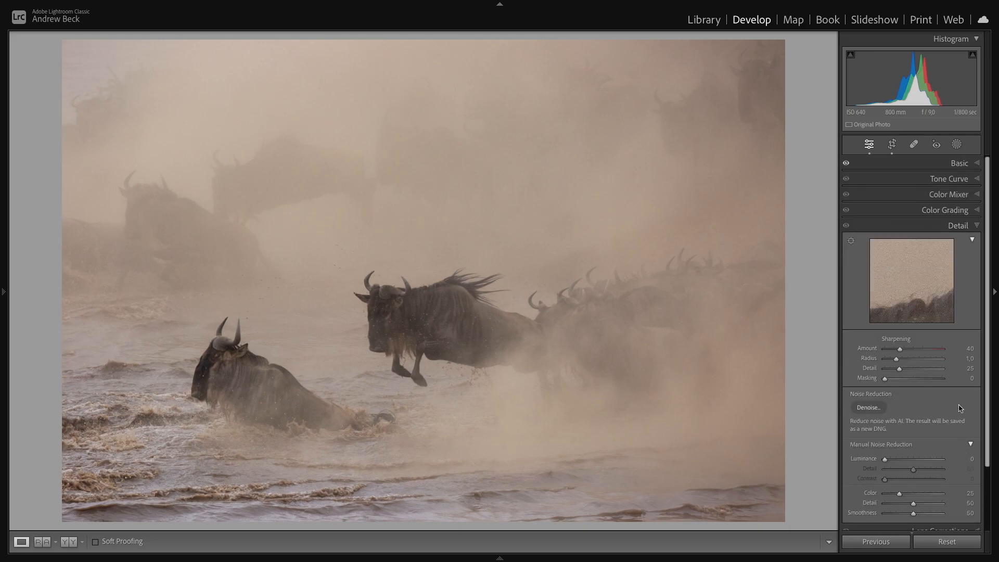
left_click_drag(886, 380, 925, 383)
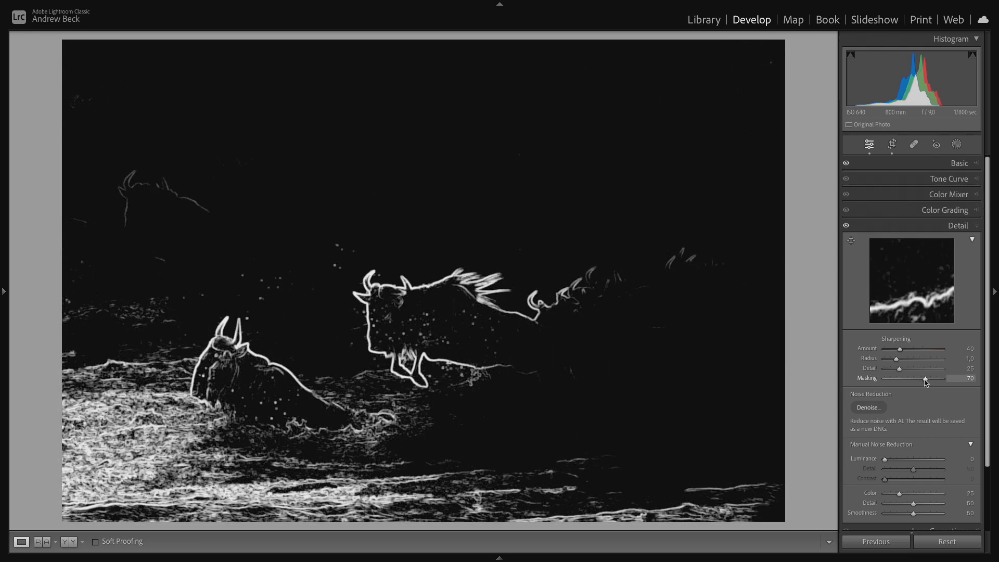
mouse_move(925, 382)
left_mouse_down()
mouse_move(889, 382)
mouse_move(930, 382)
left_mouse_up()
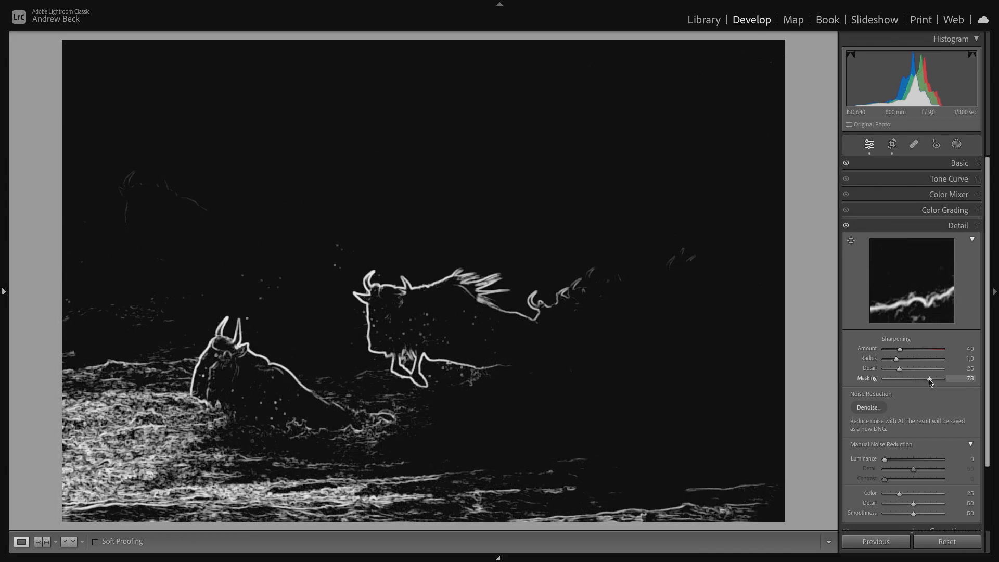
left_click_drag(930, 383, 932, 383)
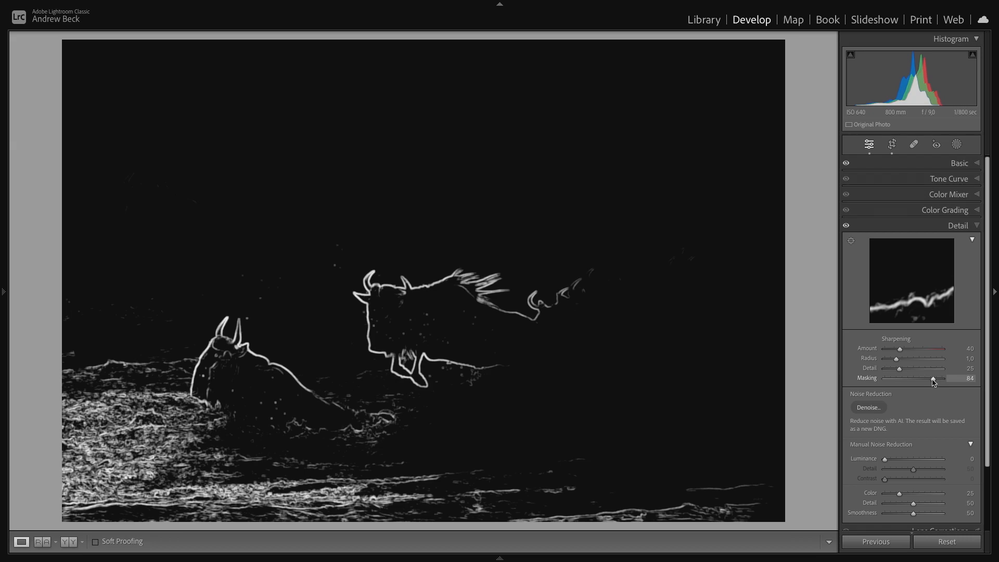
left_click_drag(933, 382, 933, 382)
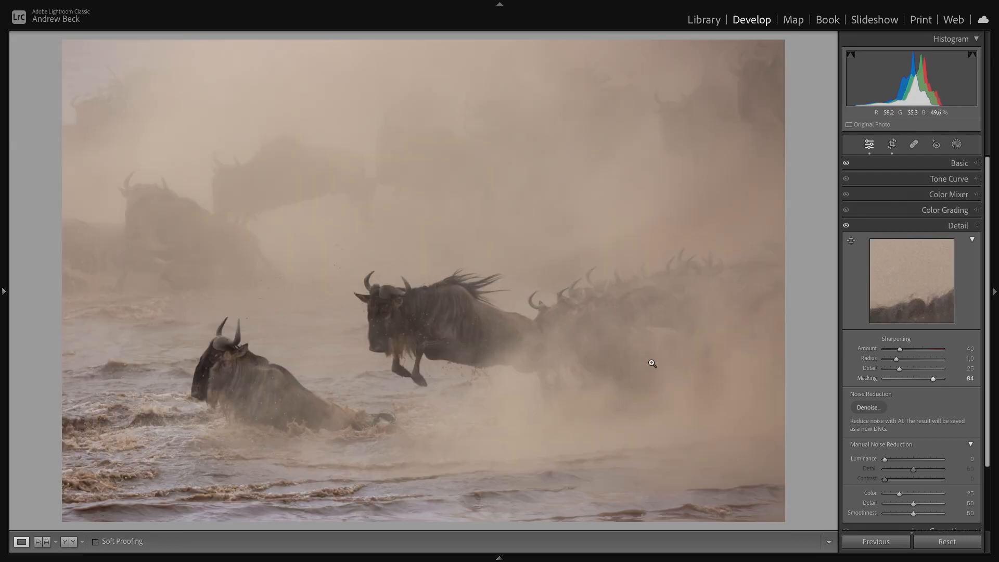
- Raise Clarity to +29 in the Basic settings
left_click(957, 165)
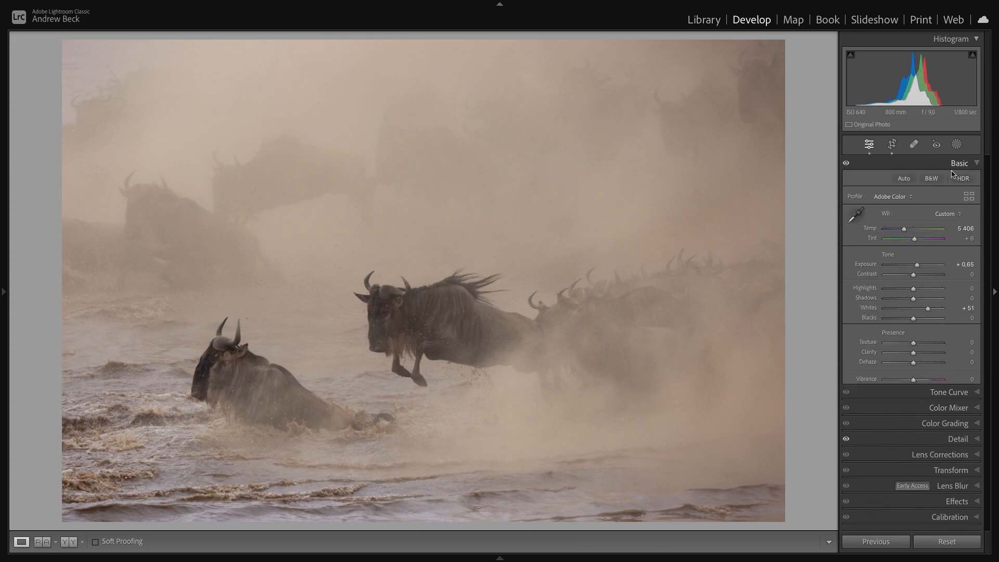
left_click_drag(915, 355, 922, 357)
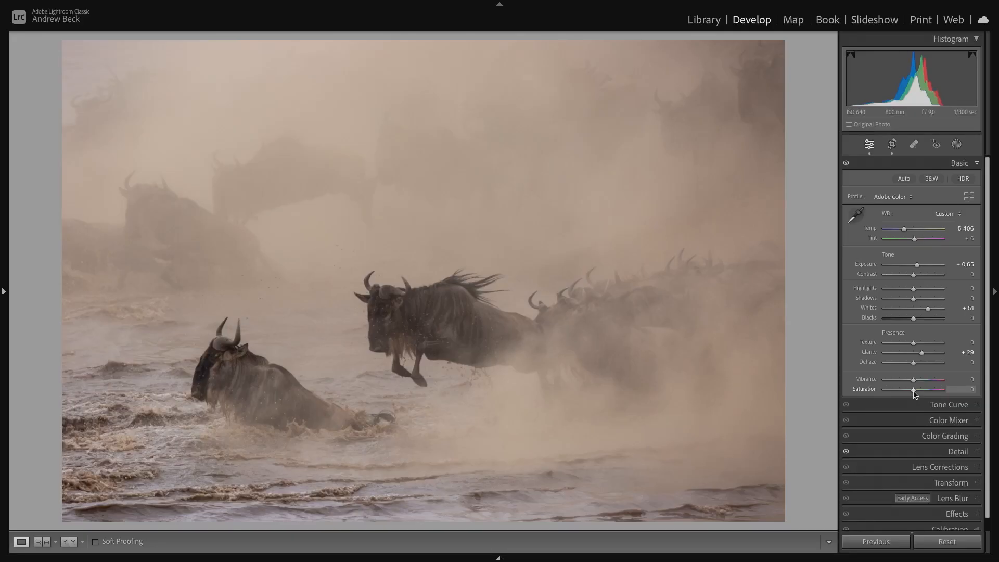
- Adjust the tone curve regions, setting Lights to +20 and Darks to -5
left_click(950, 405)
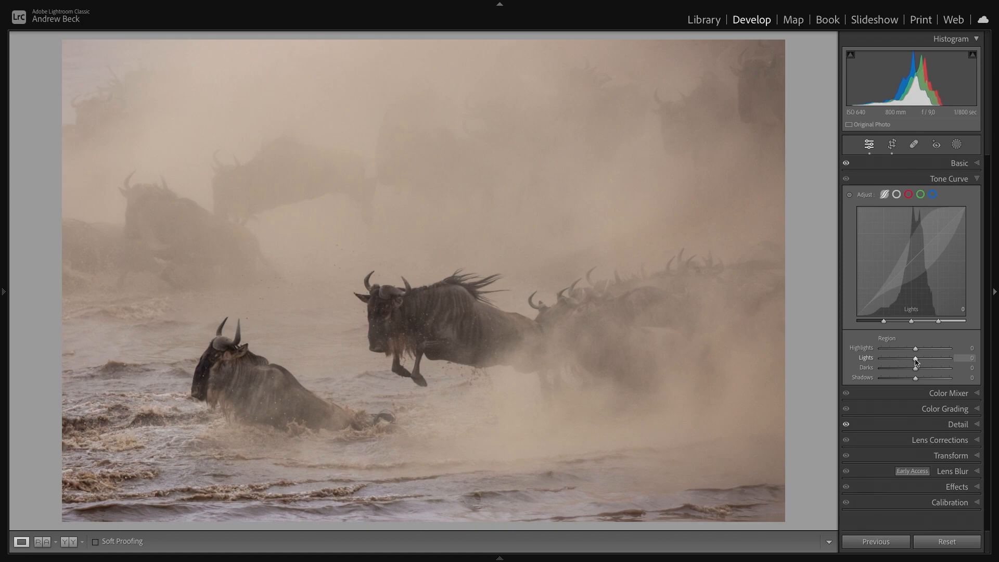
left_click_drag(915, 359, 917, 370)
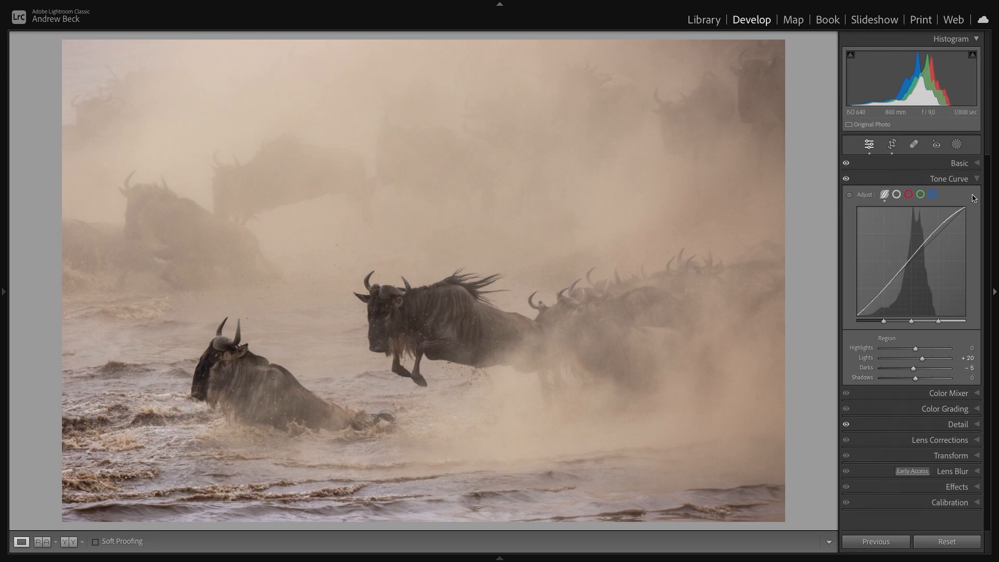
left_click(966, 164)
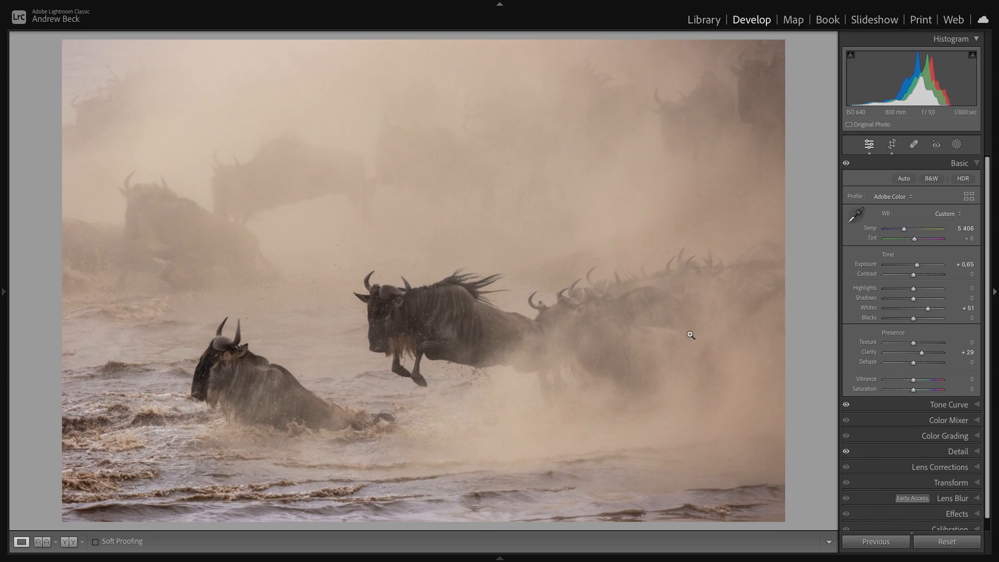
- Compare the before and after versions of the edited photo
key("backslash")
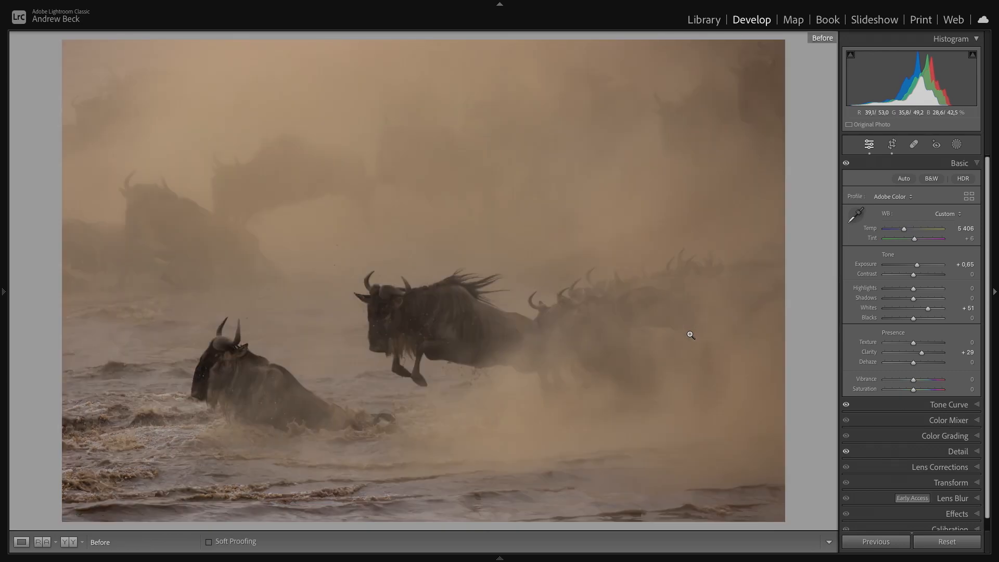
key("backslash")
key("backslash")
key("backslash")
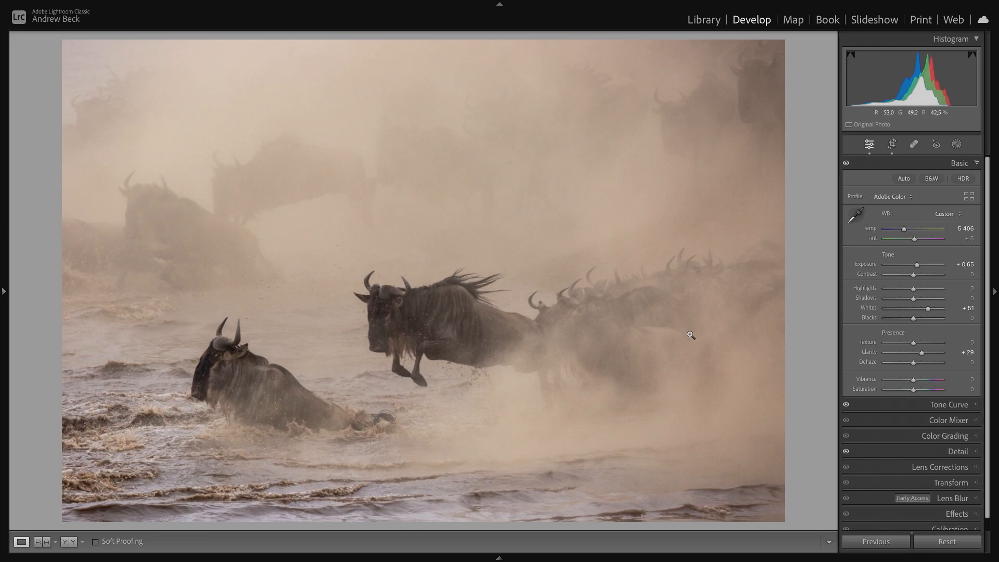
key("backslash")
key("backslash")
- Create a Select Subject mask on the wildebeest
left_click(958, 146)
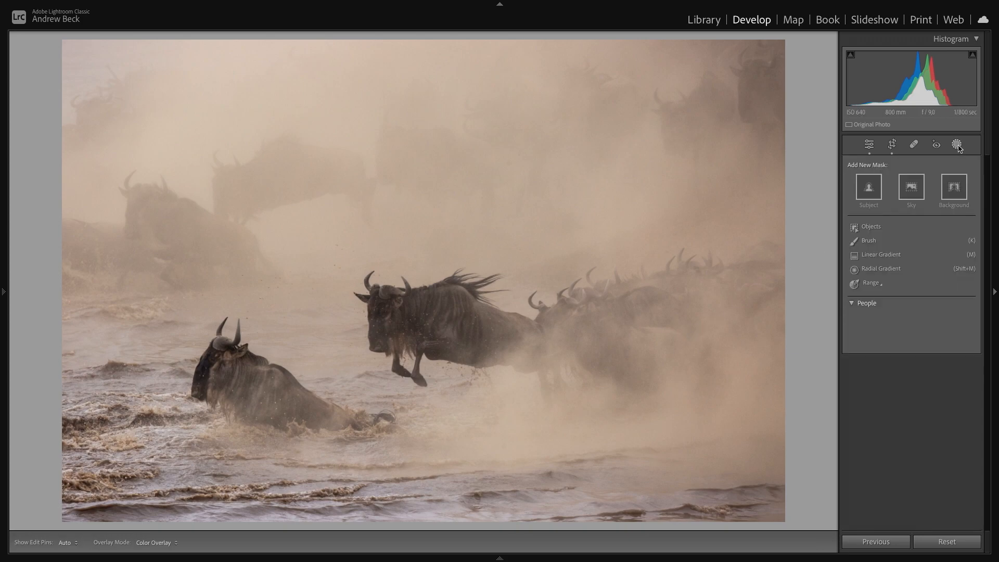
left_click(868, 196)
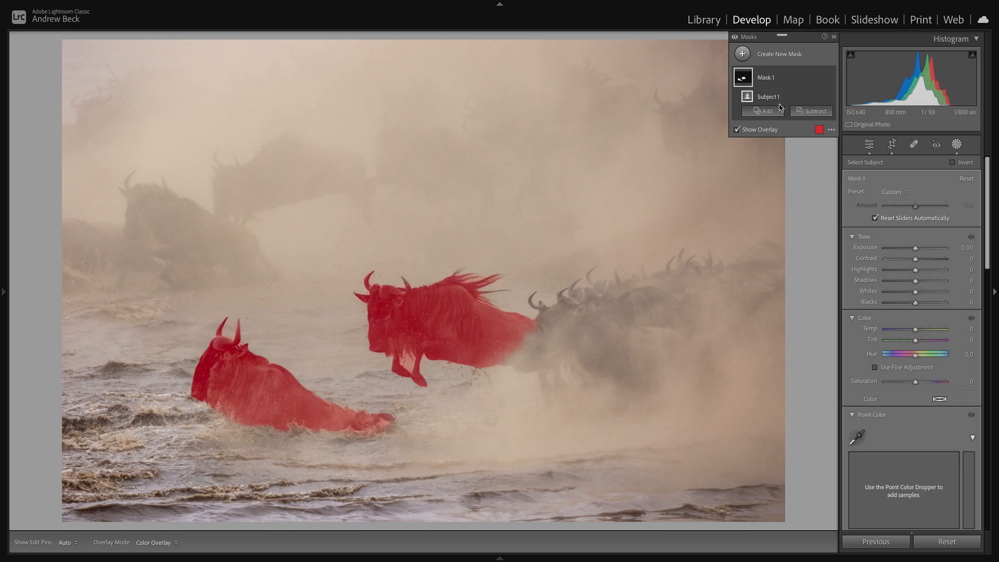
- Add a size 5 brush component to the subject mask and hide the mask overlay
left_click(763, 111)
left_click(769, 209)
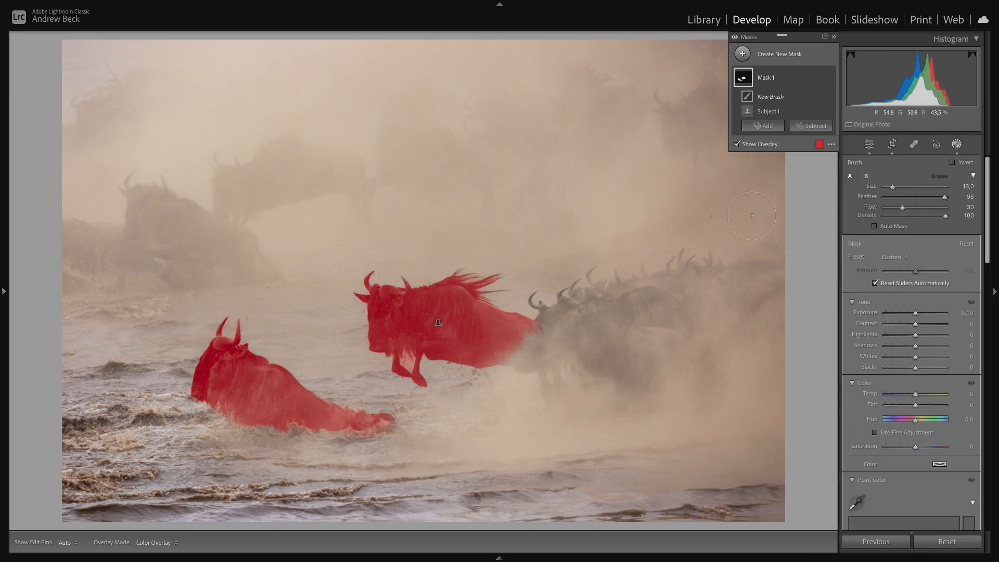
scroll(522, 355, "down", 5)
key("h")
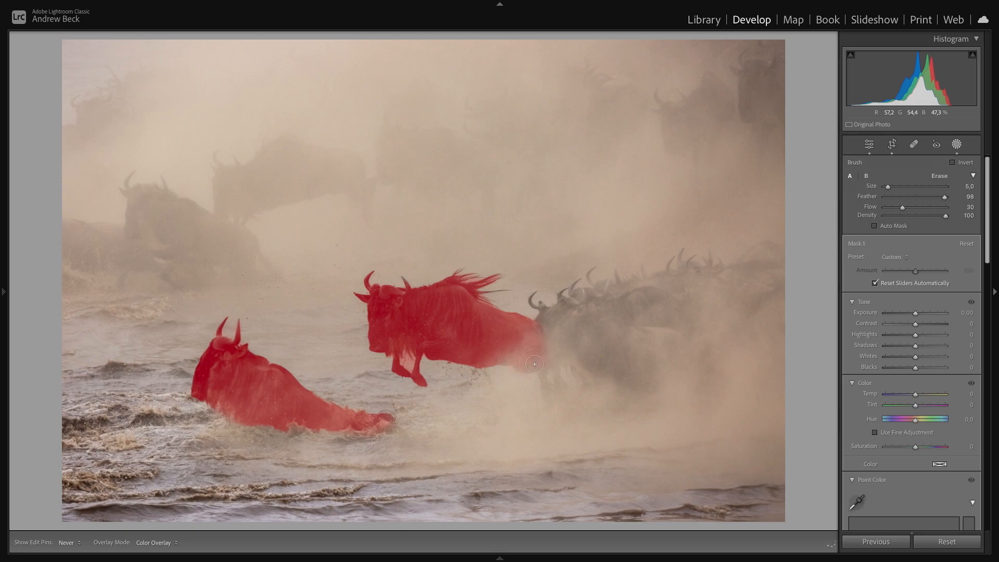
key("h")
key("o")
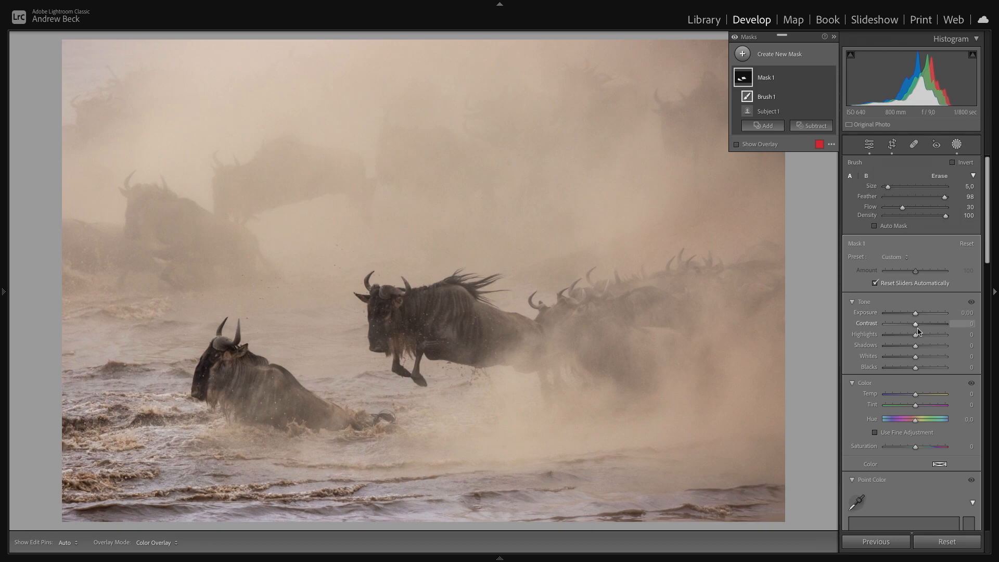
- Raise the mask's Shadows to 17 and Clarity to 18
left_click_drag(916, 347, 924, 348)
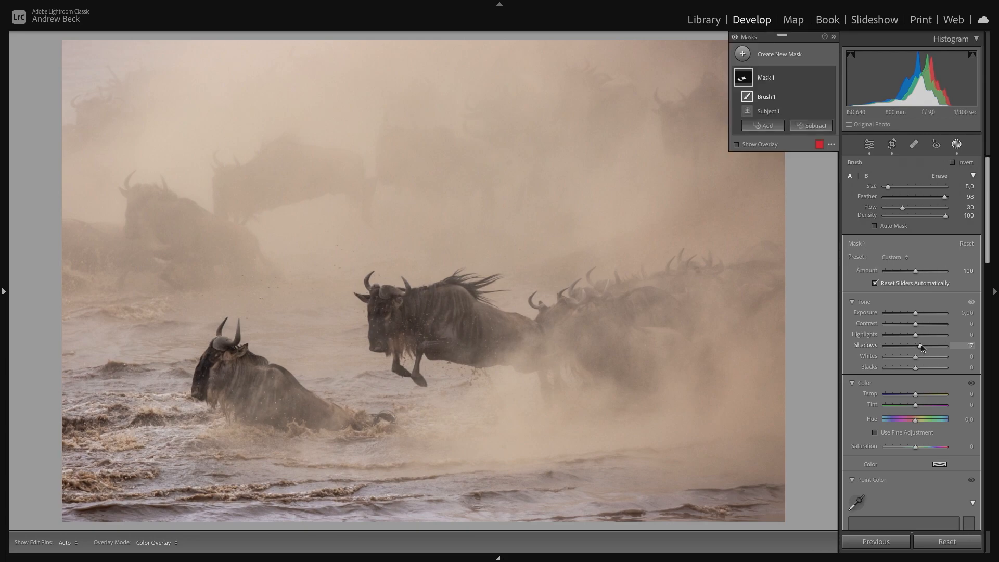
scroll(908, 427, "down", 1)
scroll(908, 427, "down", 12)
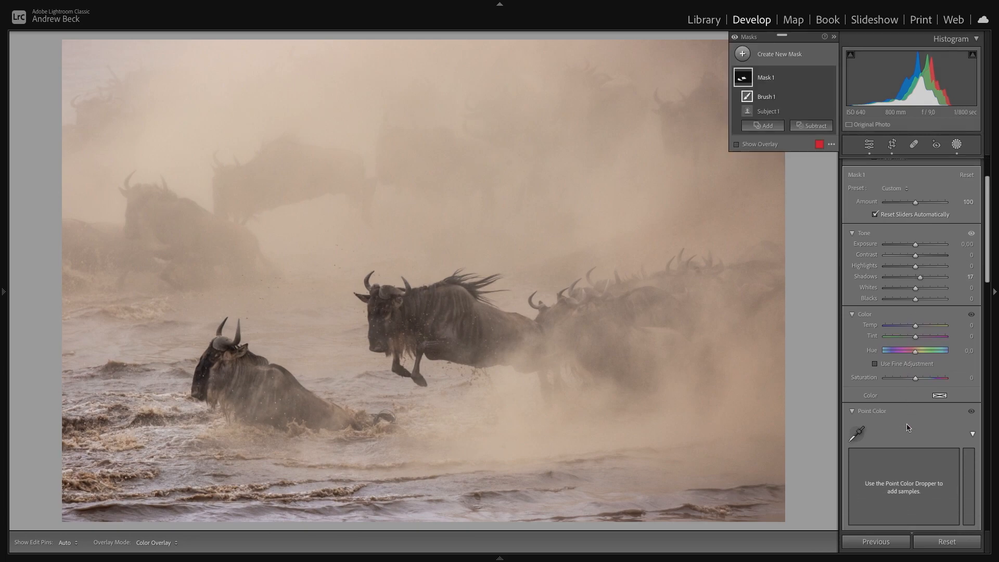
scroll(920, 468, "down", 6)
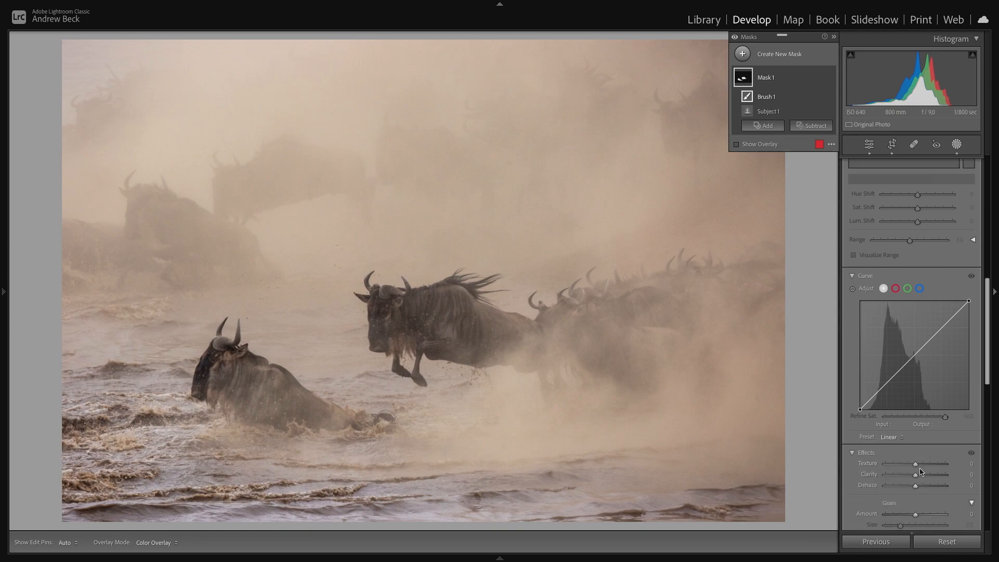
left_click_drag(917, 457, 921, 456)
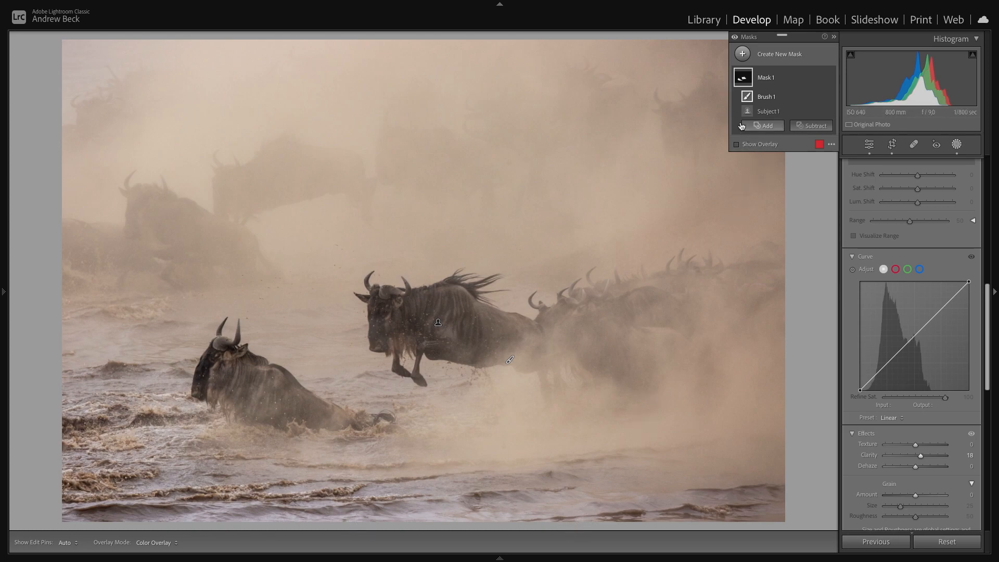
- Create a new brush mask and paint over the river water across the bottom of the photo with a size 17 brush
left_click(742, 57)
left_click(787, 149)
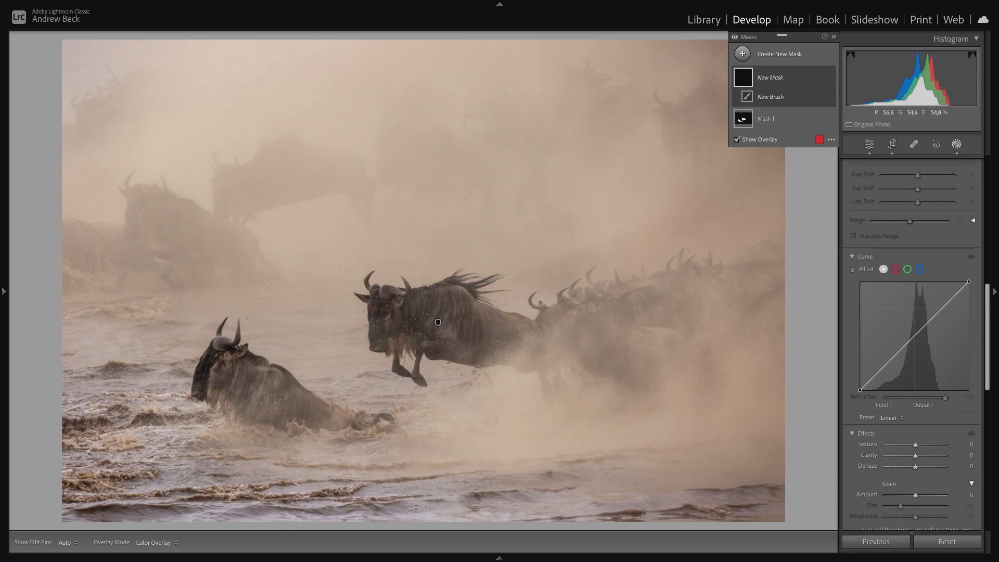
scroll(415, 507, "up", 3)
scroll(937, 307, "up", 10)
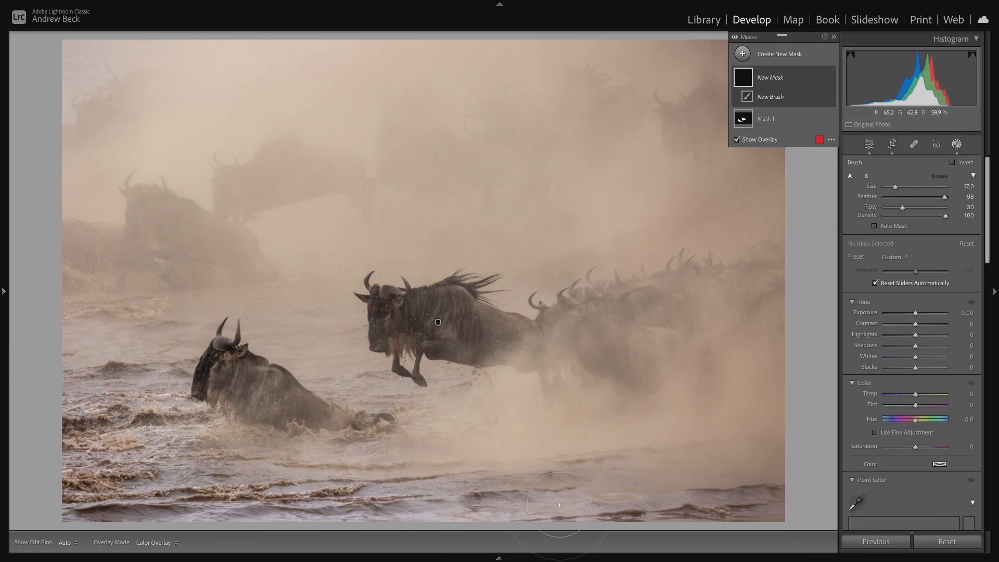
key("o")
key("o")
key("h")
mouse_move(485, 507)
left_mouse_down()
mouse_move(344, 502)
mouse_move(505, 528)
mouse_move(603, 523)
mouse_move(255, 510)
mouse_move(225, 505)
mouse_move(221, 474)
left_mouse_up()
mouse_move(158, 499)
left_mouse_down()
mouse_move(118, 491)
mouse_move(106, 465)
mouse_move(110, 398)
mouse_move(100, 395)
mouse_move(130, 388)
left_mouse_up()
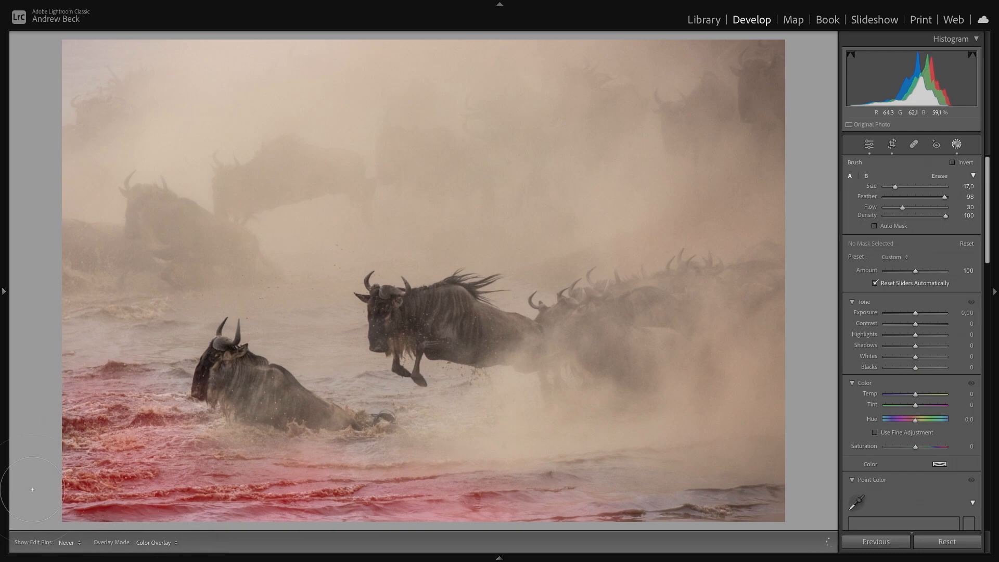
mouse_move(207, 528)
left_mouse_down()
mouse_move(407, 523)
mouse_move(436, 494)
mouse_move(765, 507)
left_mouse_up()
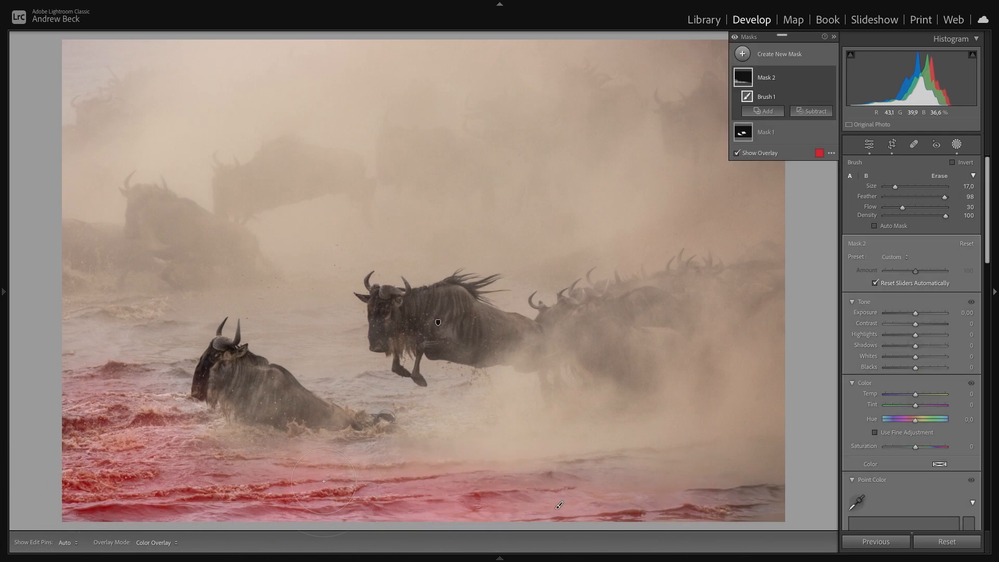
- Lower the brush mask's Exposure to -0.72 and toggle the mask on and off to compare its effect
key("o")
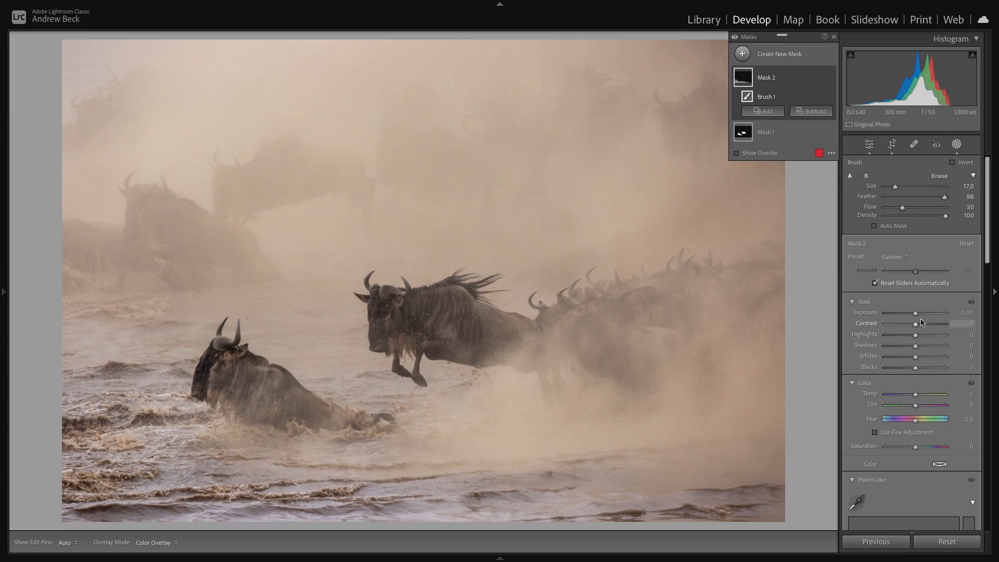
left_click_drag(915, 316, 911, 315)
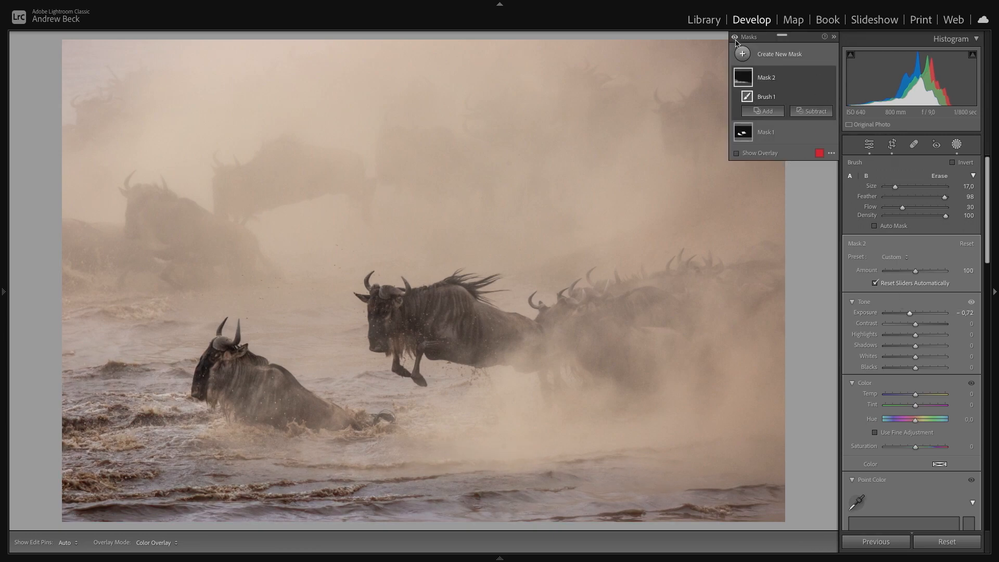
left_click(735, 41)
left_click(736, 41)
left_click(736, 41)
left_click(736, 41)
left_click(735, 40)
left_click(736, 40)
- Set the brush Flow to 20 and reduce the brush size to 11 with the mask overlay shown
key("o")
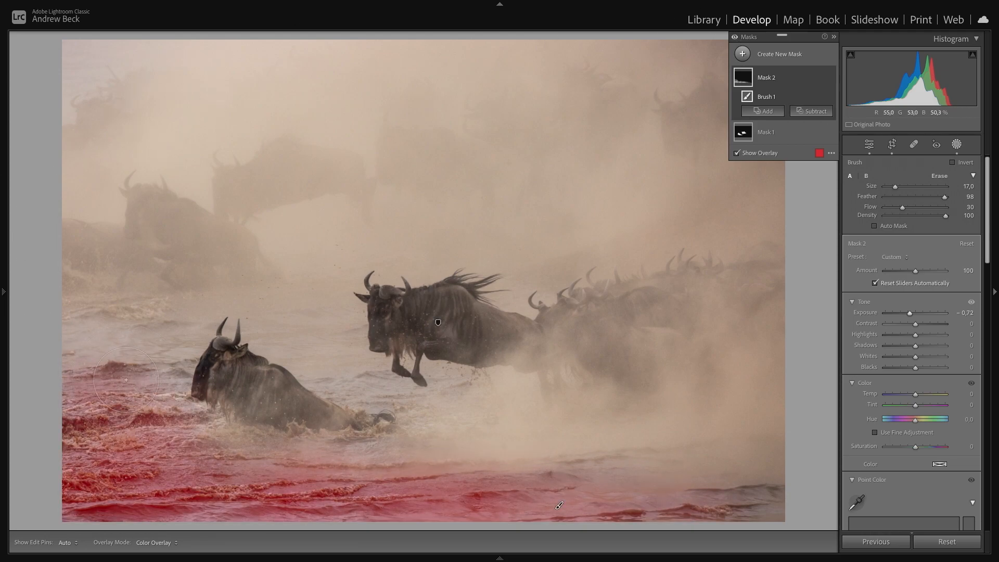
key("2")
key("h")
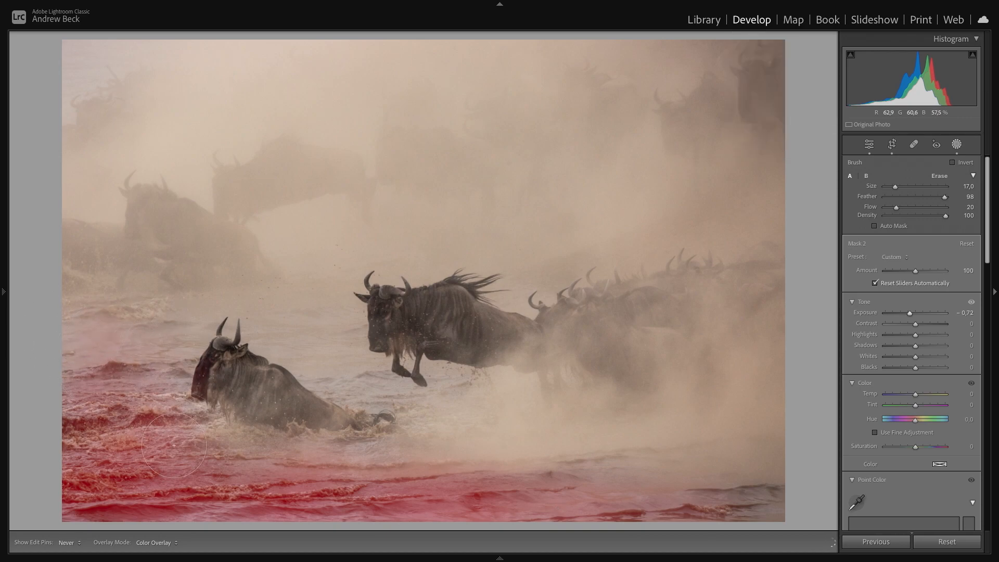
key("h")
key("bracketleft")
key("h")
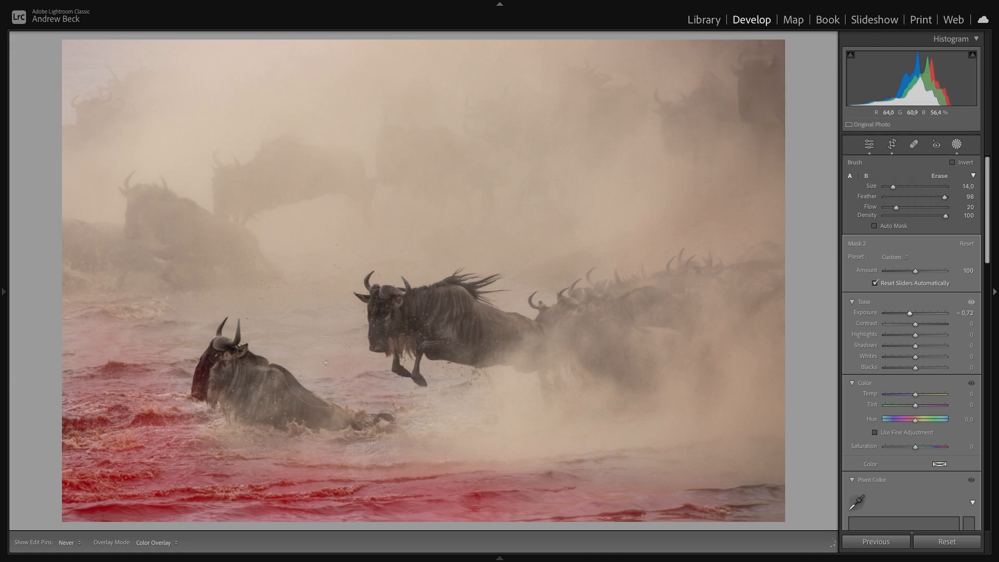
key("h")
key("bracketleft")
key("h")
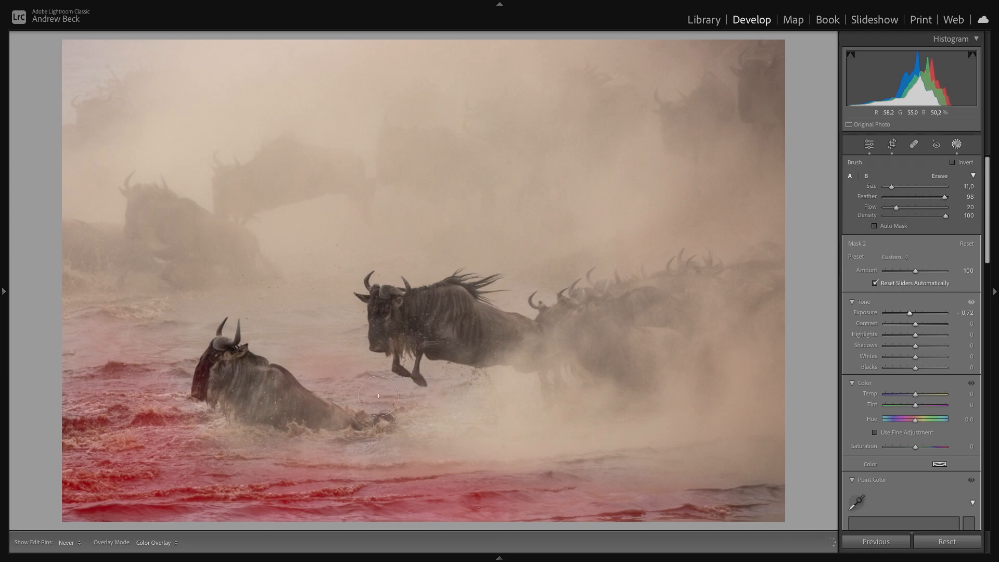
key("h")
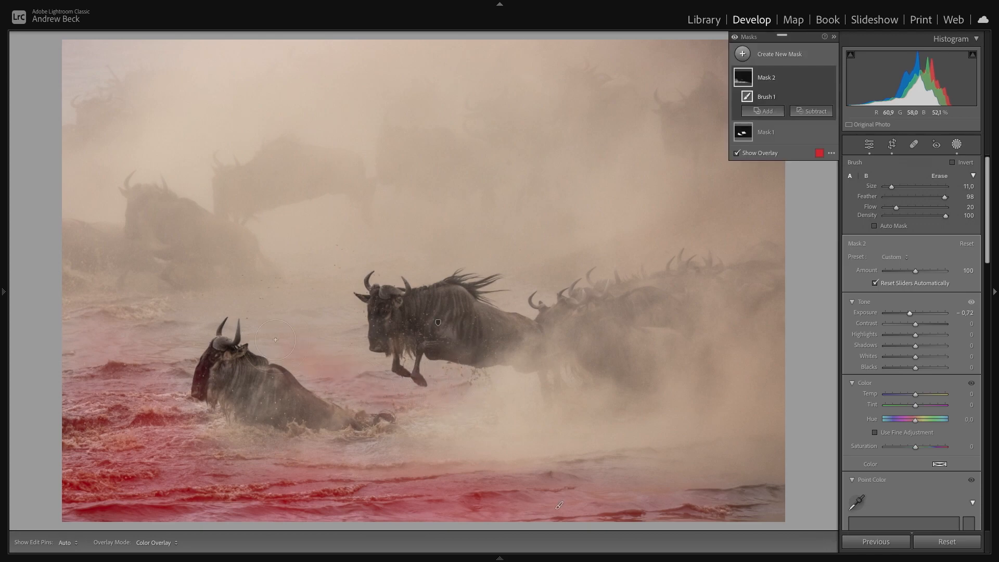
key("h")
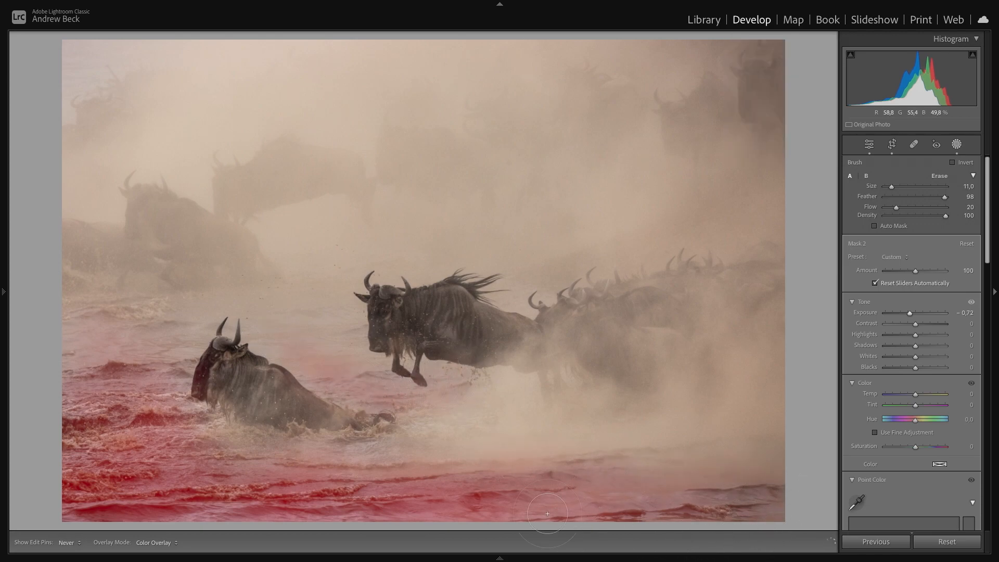
key("h")
key("h")
key("h")
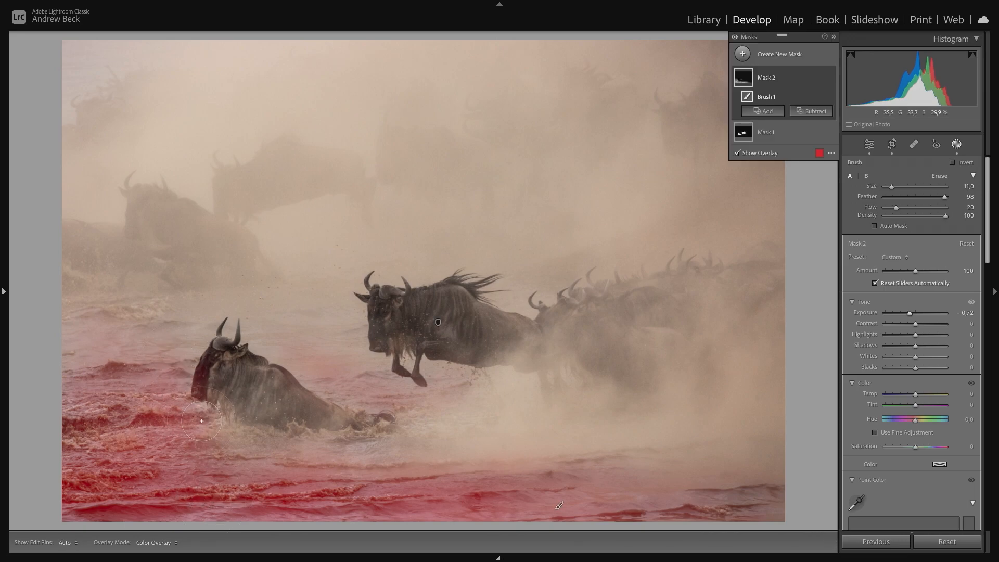
key("h")
key("h")
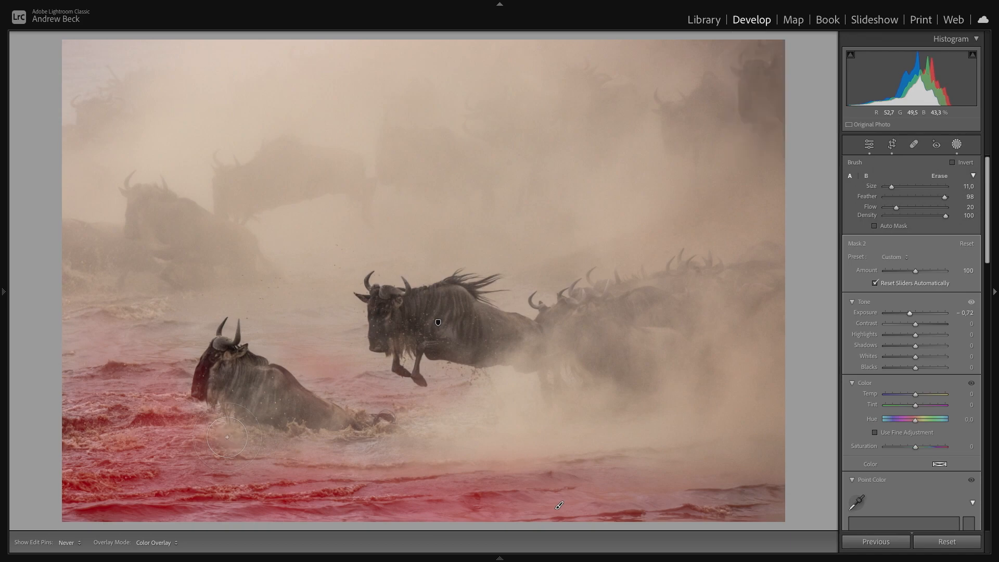
- Toggle the brush mask on and off to compare, then close the masking panel
key("o")
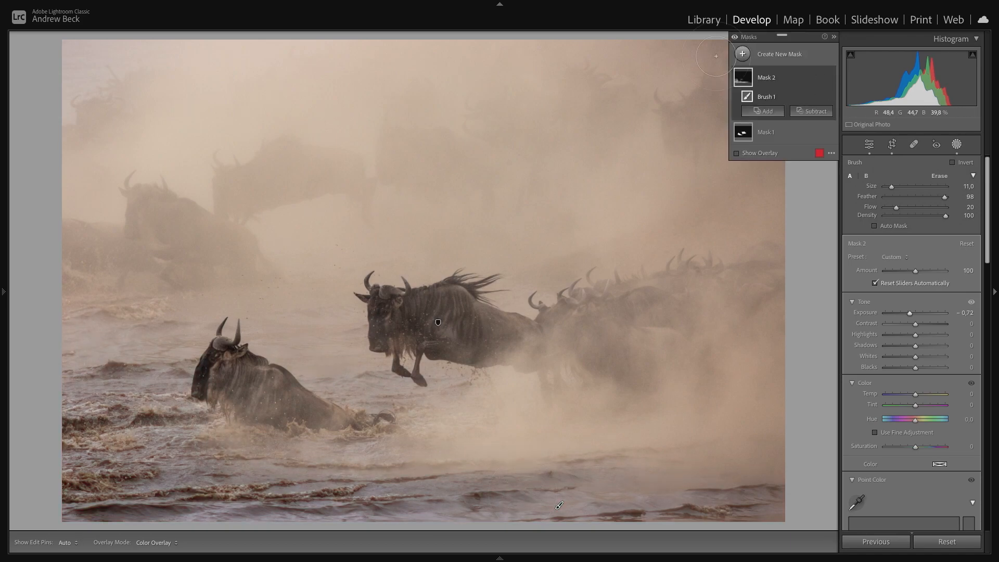
left_click(735, 38)
left_click(735, 38)
left_click(736, 38)
left_click(735, 37)
left_click(959, 146)
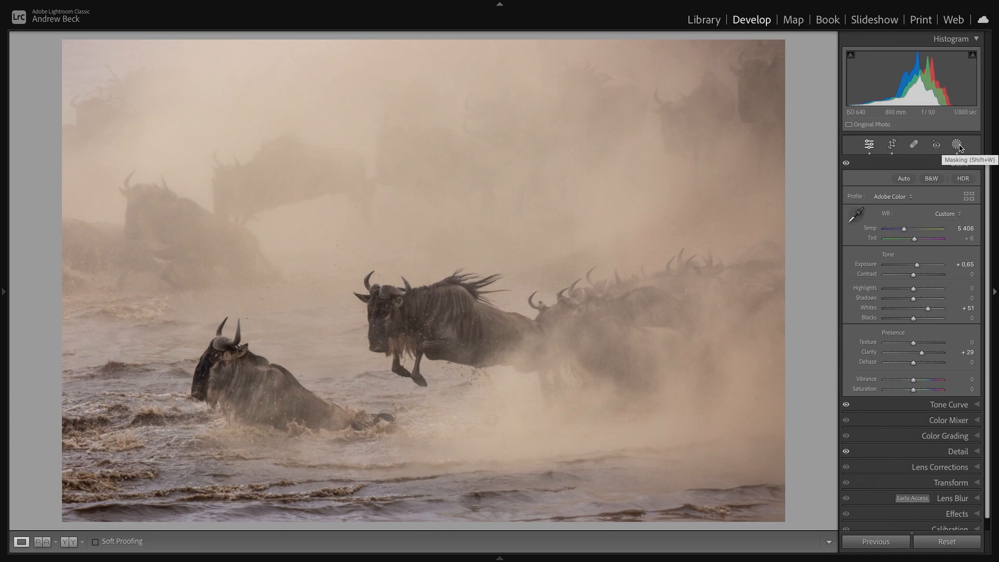
- Compare the before and after versions of the photo
key("backslash")
key("backslash")
key("backslash")
key("backslash")
key("backslash")
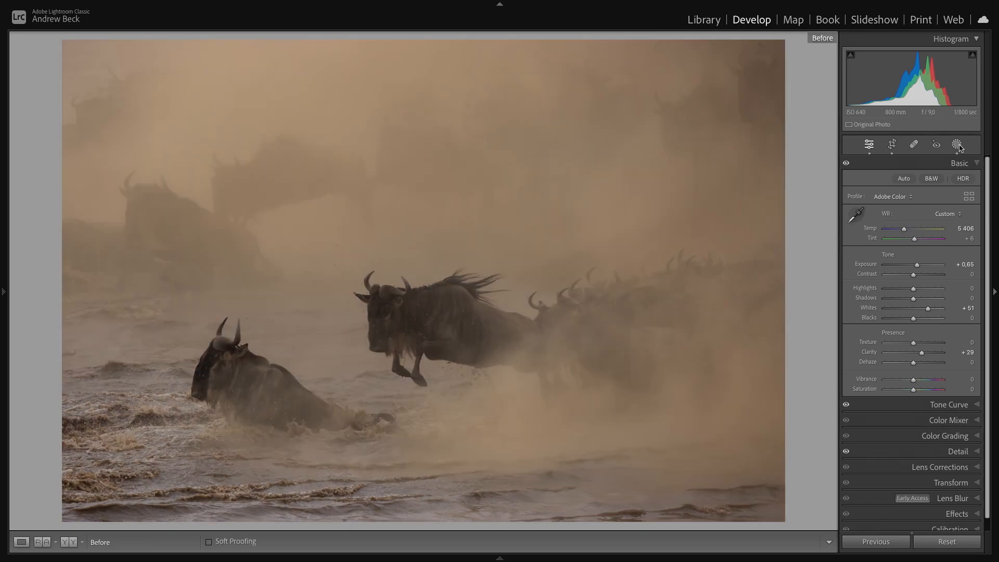
key("backslash")
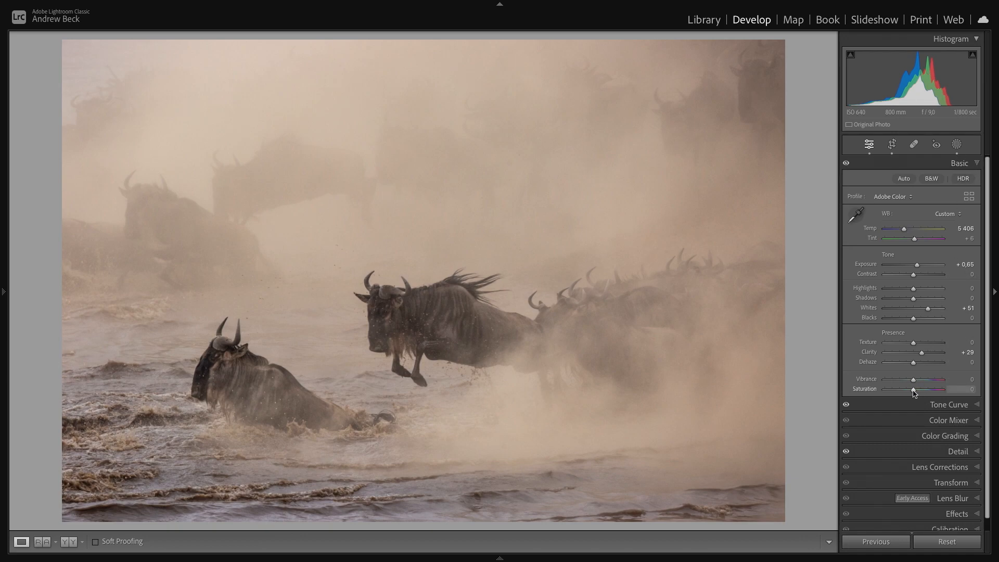
- Set the global Saturation to -9
left_click_drag(917, 392, 926, 393)
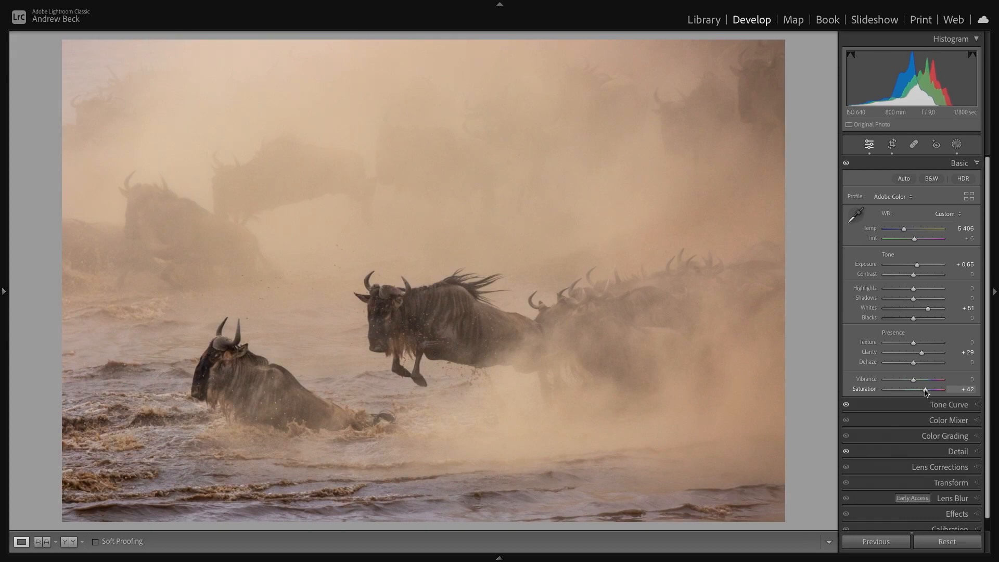
left_click_drag(926, 393, 923, 393)
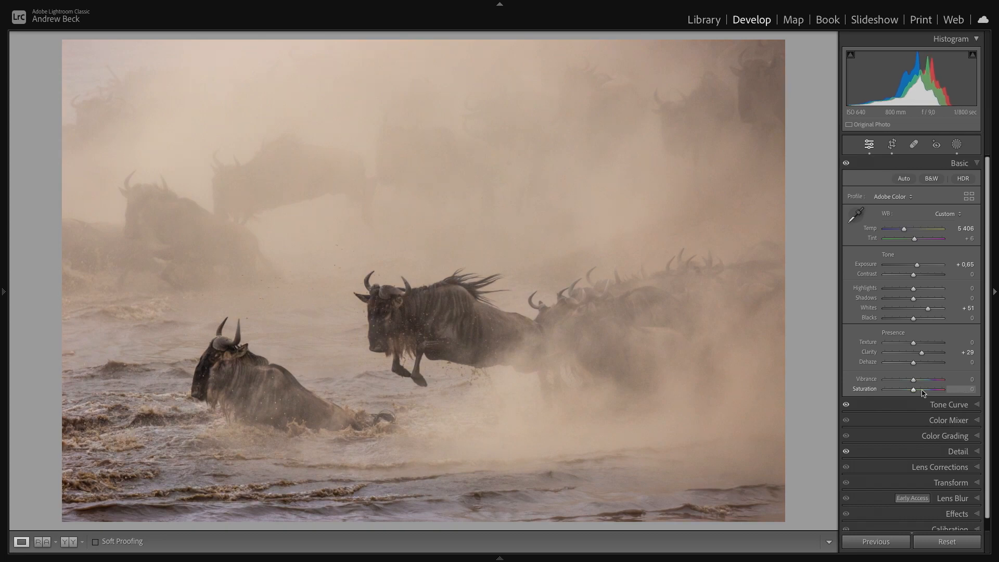
left_click_drag(914, 393, 905, 393)
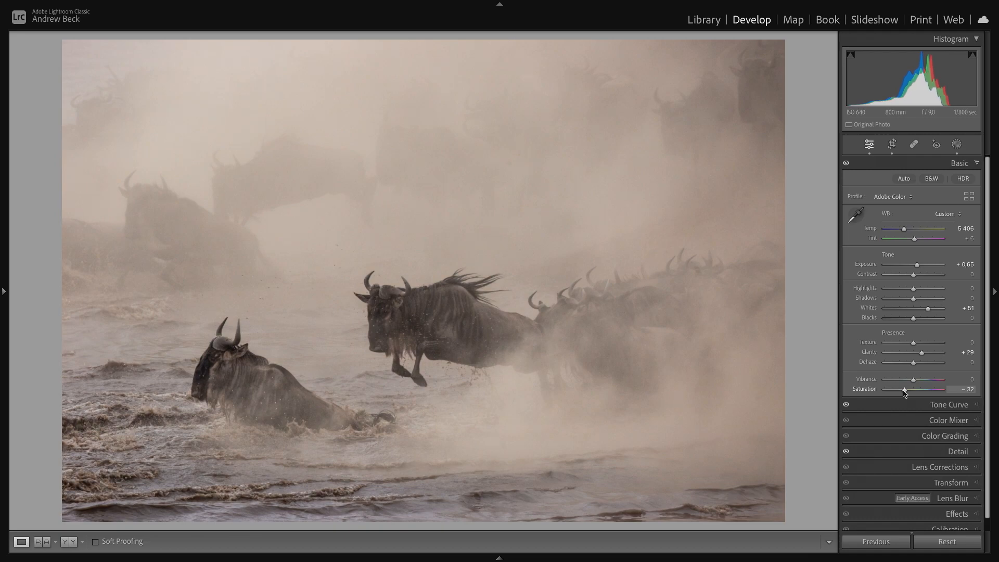
mouse_move(905, 394)
left_mouse_down()
mouse_move(871, 394)
mouse_move(905, 394)
left_mouse_up()
double_click(906, 390)
left_click_drag(915, 392, 911, 394)
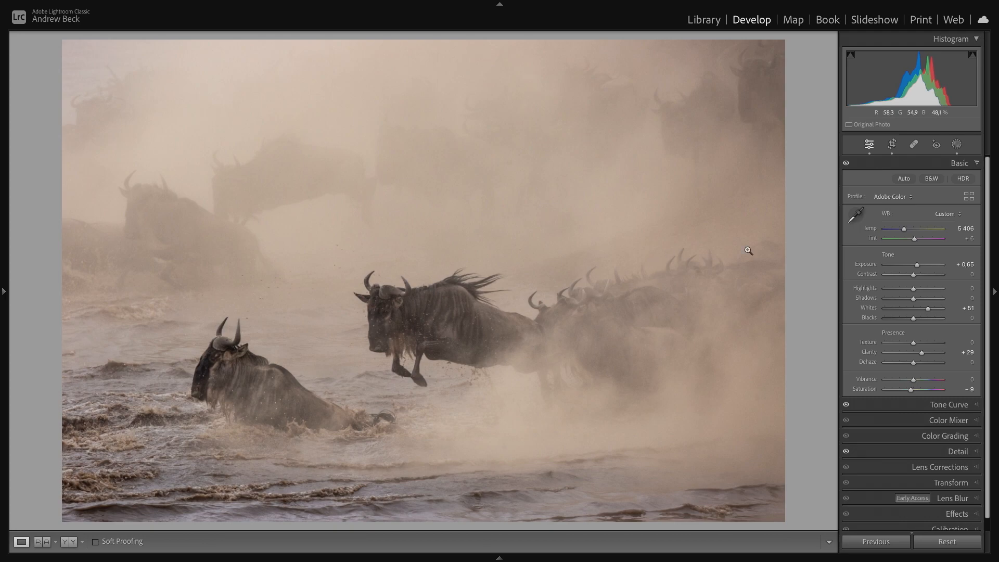
- Toggle between the before and after views to review the edited photo
key("backslash")
key("backslash")
key("backslash")
key("backslash")
key("backslash")
key("backslash")
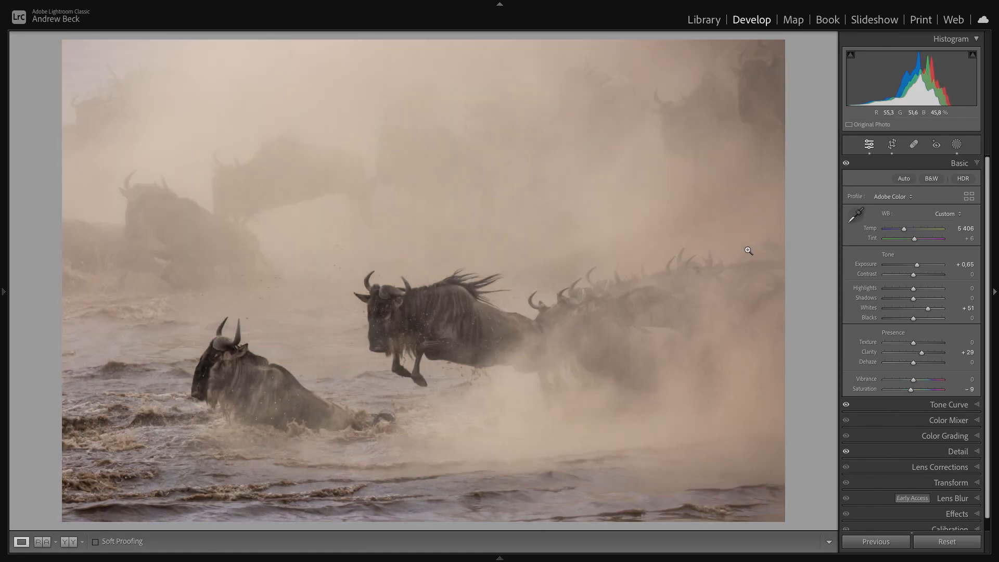